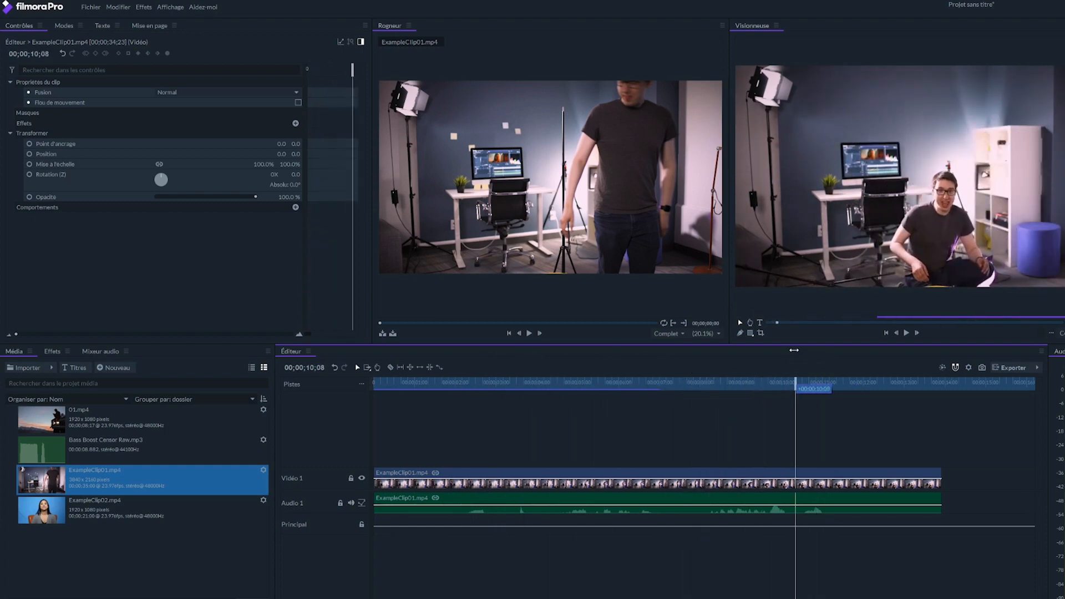
# - Keyframe the level of ExampleClip01.mp4's audio at 00;00;10;08 and drop it to -60 dB at 00;00;10;12
pyautogui.click(846, 504)
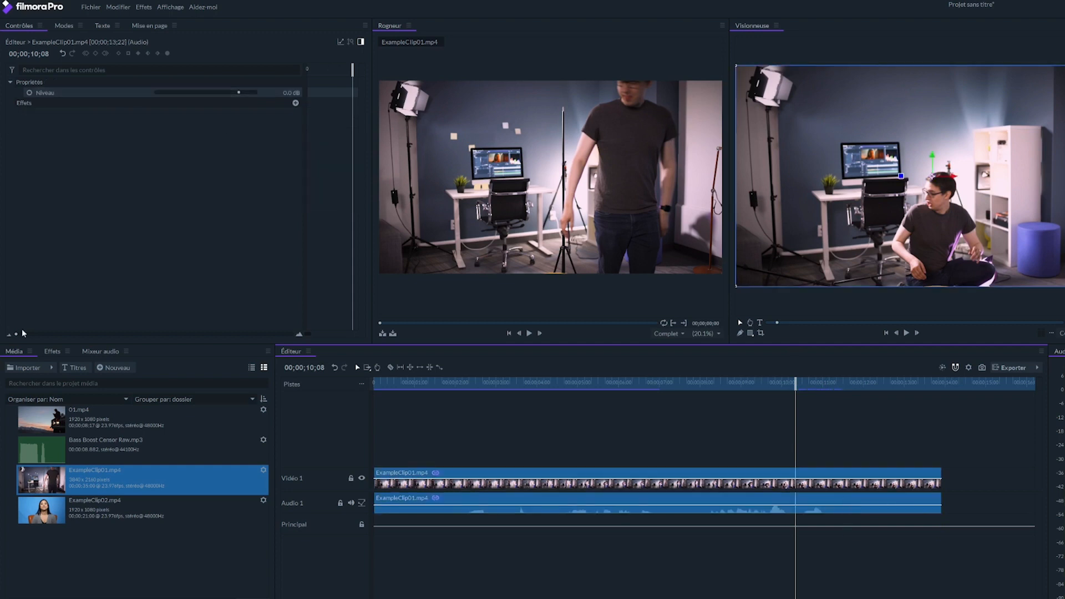
pyautogui.moveTo(16, 334); pyautogui.dragTo(237, 291)
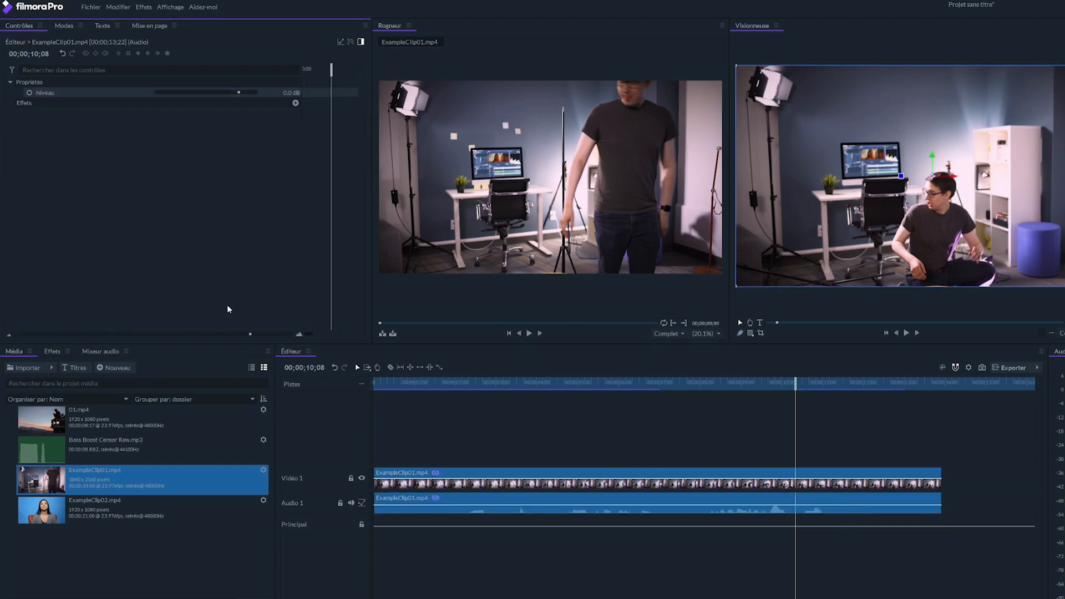
pyautogui.click(30, 93)
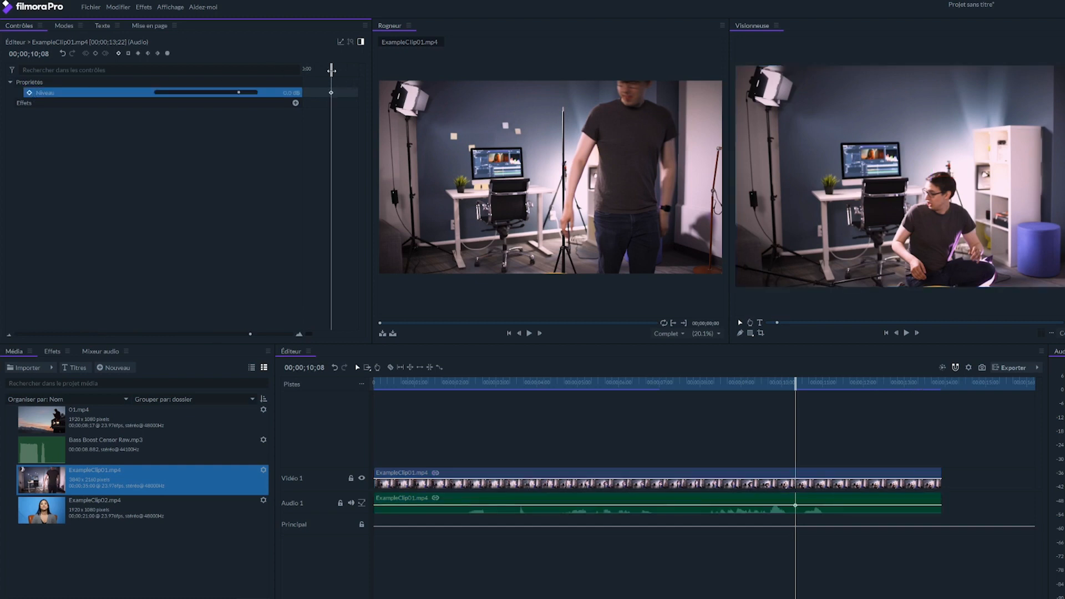
pyautogui.moveTo(331, 69)
pyautogui.mouseDown()
pyautogui.moveTo(347, 71)
pyautogui.moveTo(327, 70)
pyautogui.mouseUp()
pyautogui.moveTo(238, 92); pyautogui.dragTo(109, 110)
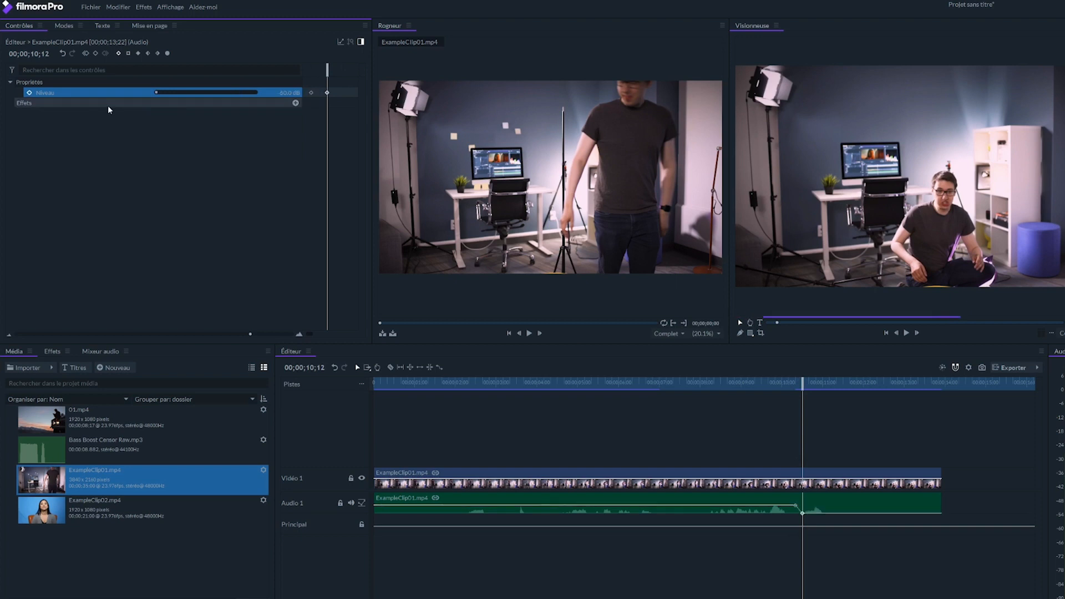
# - Hold the audio level at -60 dB at 00;00;11;00, raise it back to about 0 dB at 00;00;11;03, and preview it
pyautogui.moveTo(157, 93)
pyautogui.mouseDown()
pyautogui.moveTo(172, 94)
pyautogui.moveTo(153, 94)
pyautogui.mouseUp()
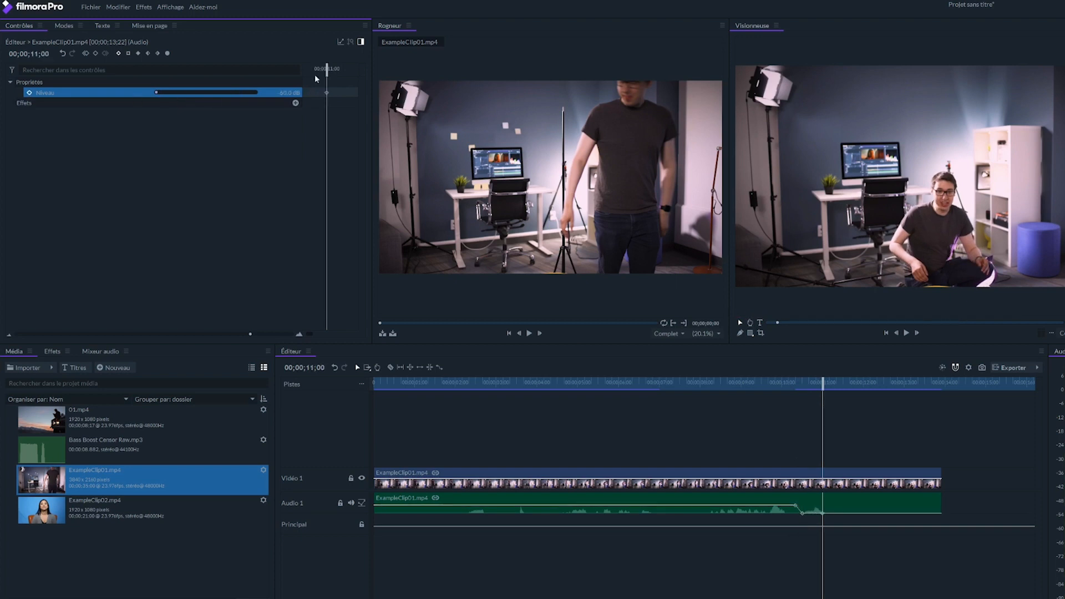
pyautogui.moveTo(328, 71); pyautogui.dragTo(340, 71)
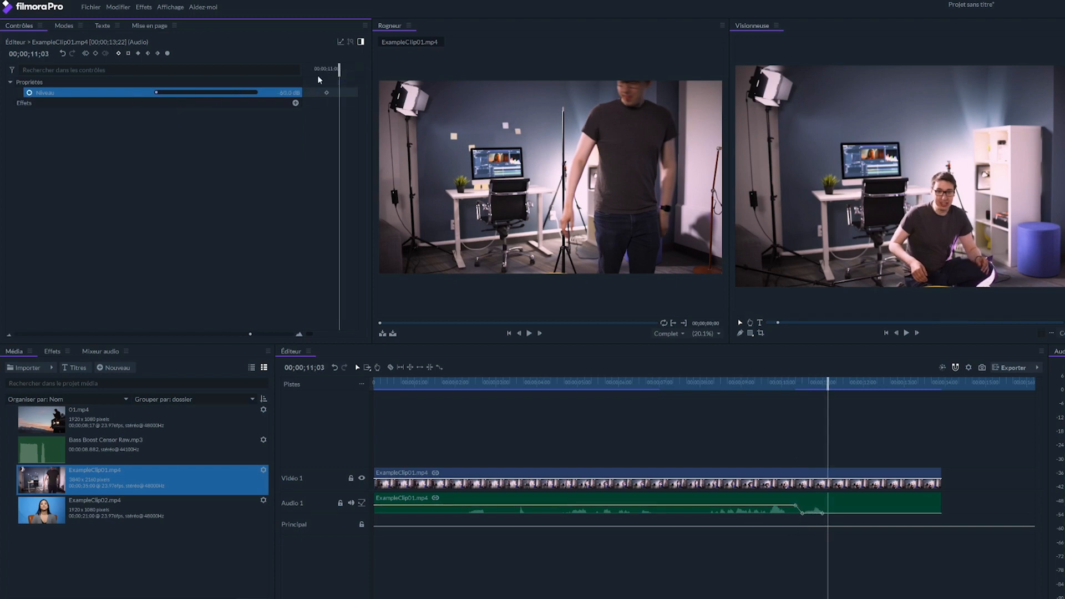
pyautogui.moveTo(157, 93); pyautogui.dragTo(234, 90)
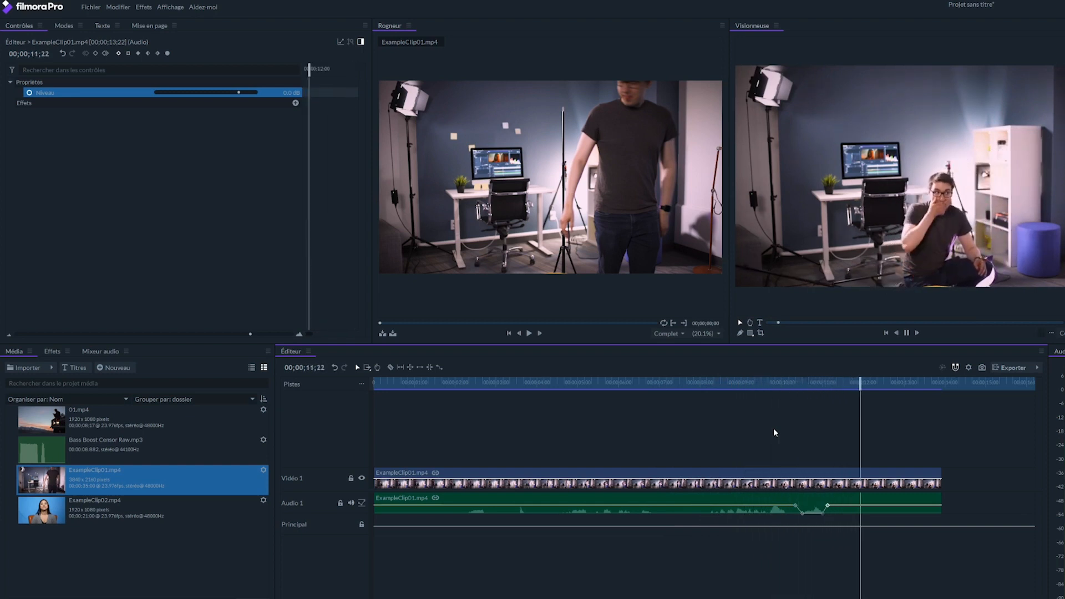
pyautogui.press('space')
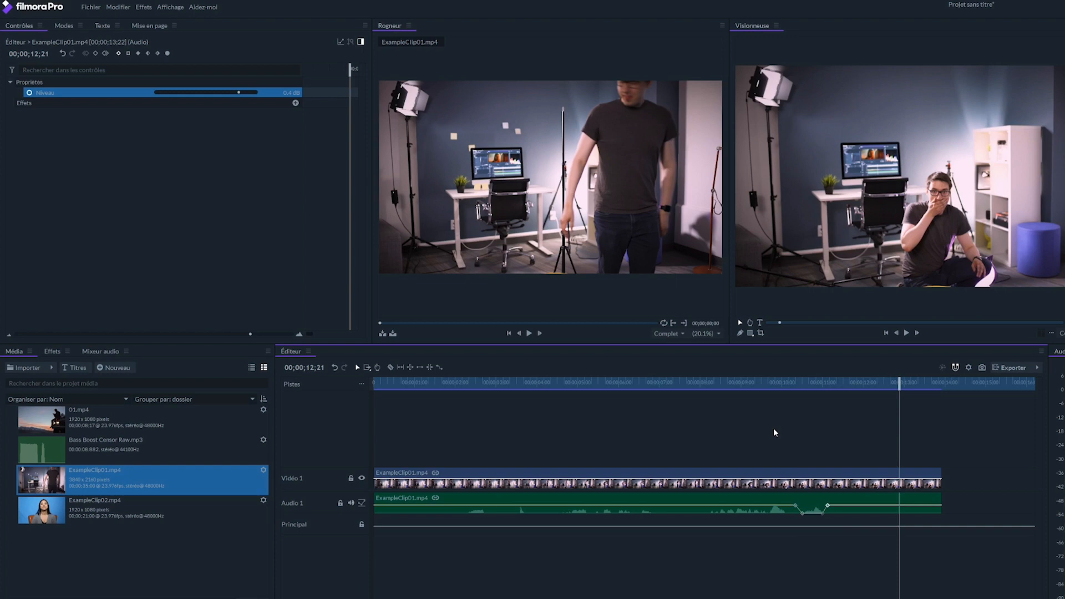
# - Split ExampleClip01.mp4 on the timeline at the start and end of the muted passage, at 00;00;10;08 and 00;00;11;03
pyautogui.click(797, 382)
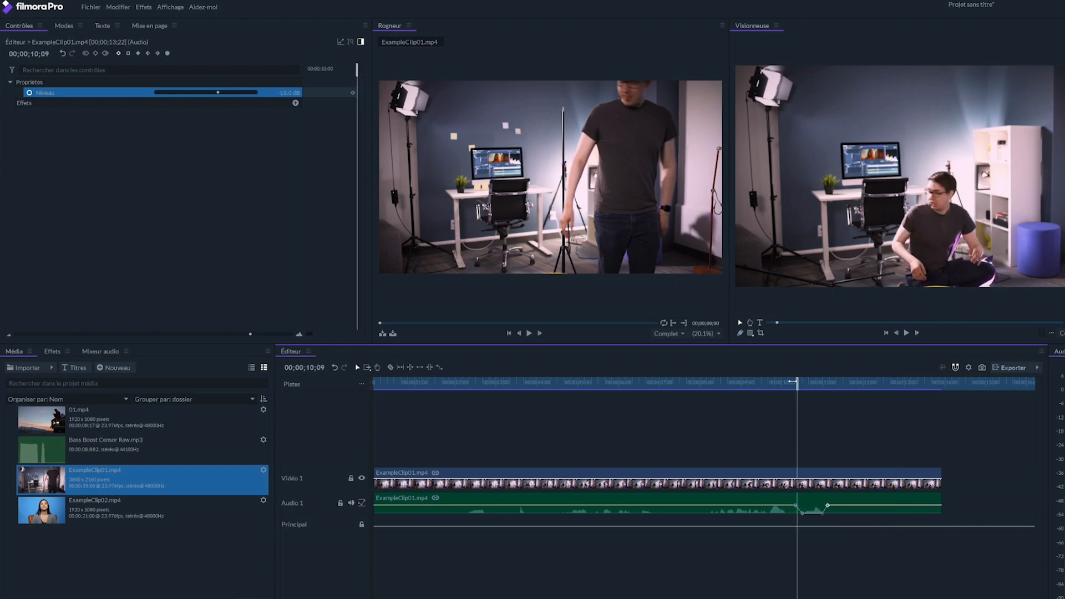
pyautogui.moveTo(795, 382); pyautogui.dragTo(828, 384)
pyautogui.press('c')
pyautogui.click(796, 477)
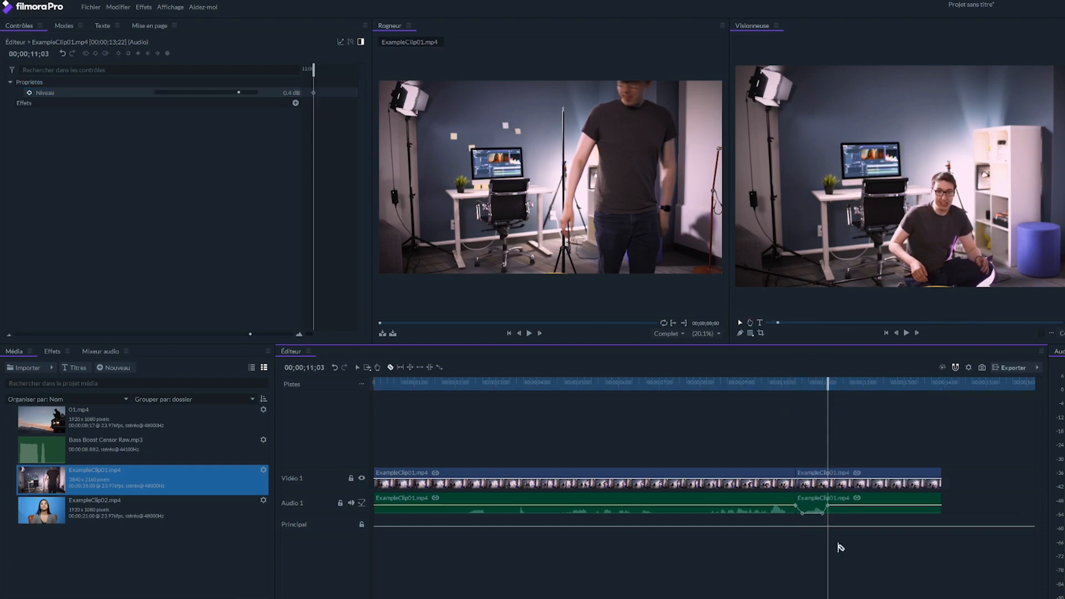
pyautogui.click(828, 481)
pyautogui.press('v')
# - Find the Ton audio effect and apply it to the audio of the short middle segment
pyautogui.click(805, 383)
pyautogui.click(805, 506)
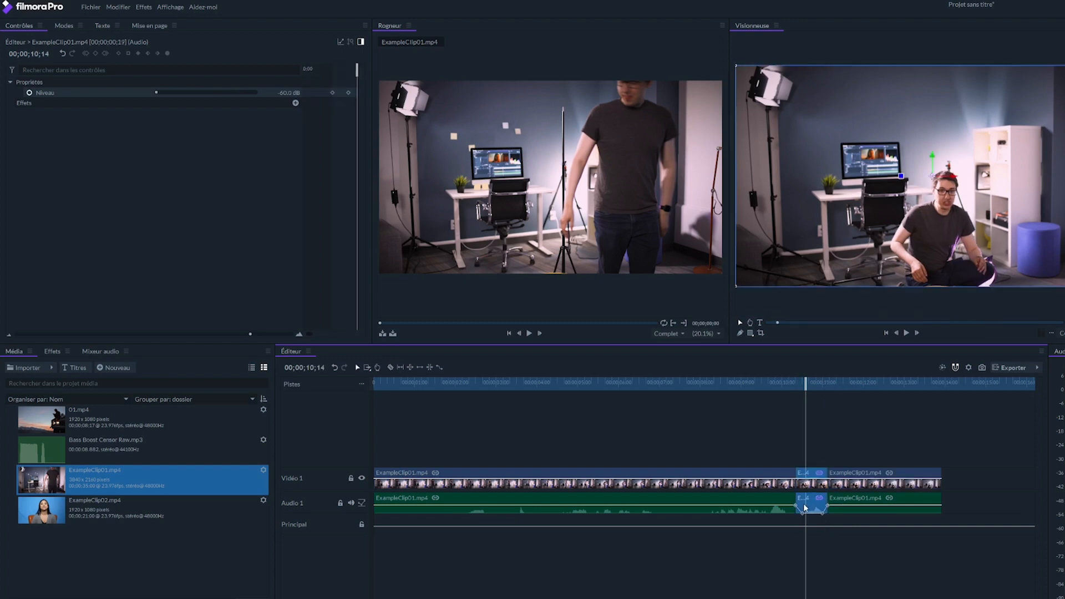
pyautogui.click(52, 352)
pyautogui.click(51, 374)
pyautogui.write('to')
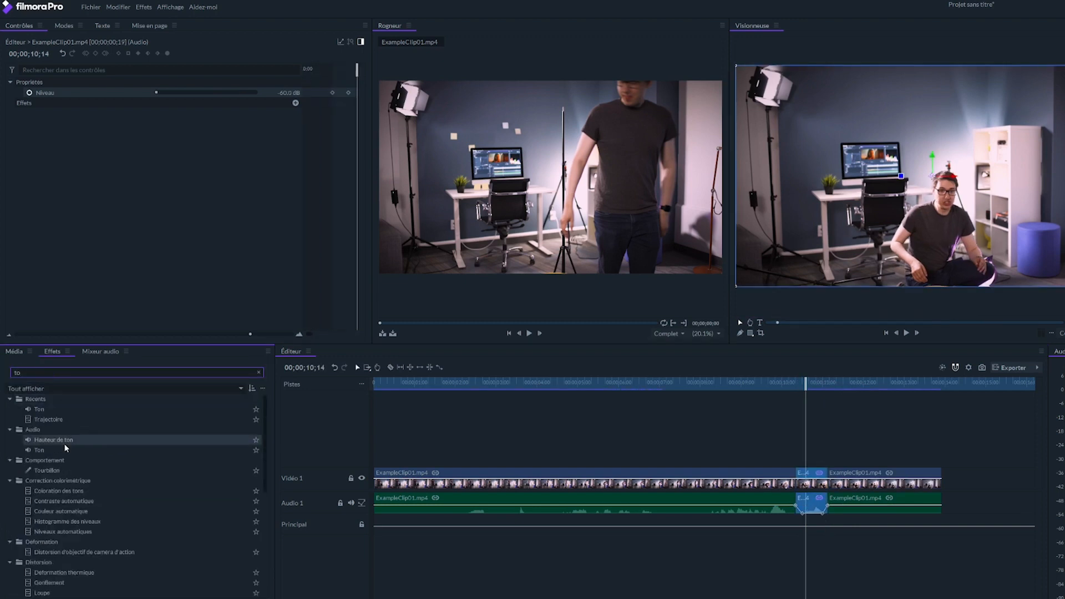
pyautogui.moveTo(47, 451); pyautogui.dragTo(812, 506)
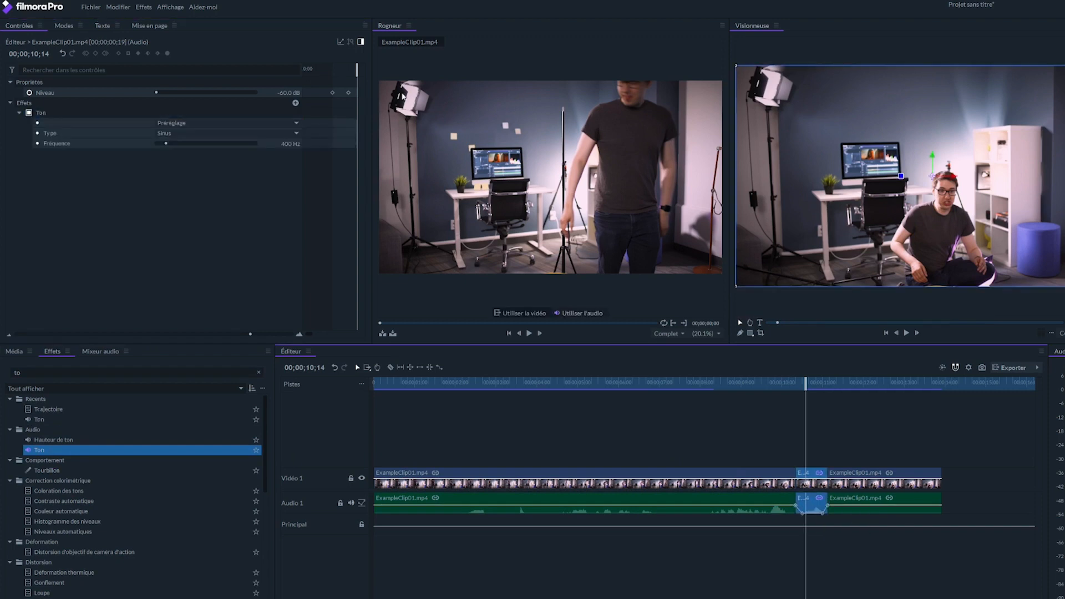
# - Set the Ton effect's frequency to 1,000 Hz
pyautogui.click(290, 143)
pyautogui.write('1.00')
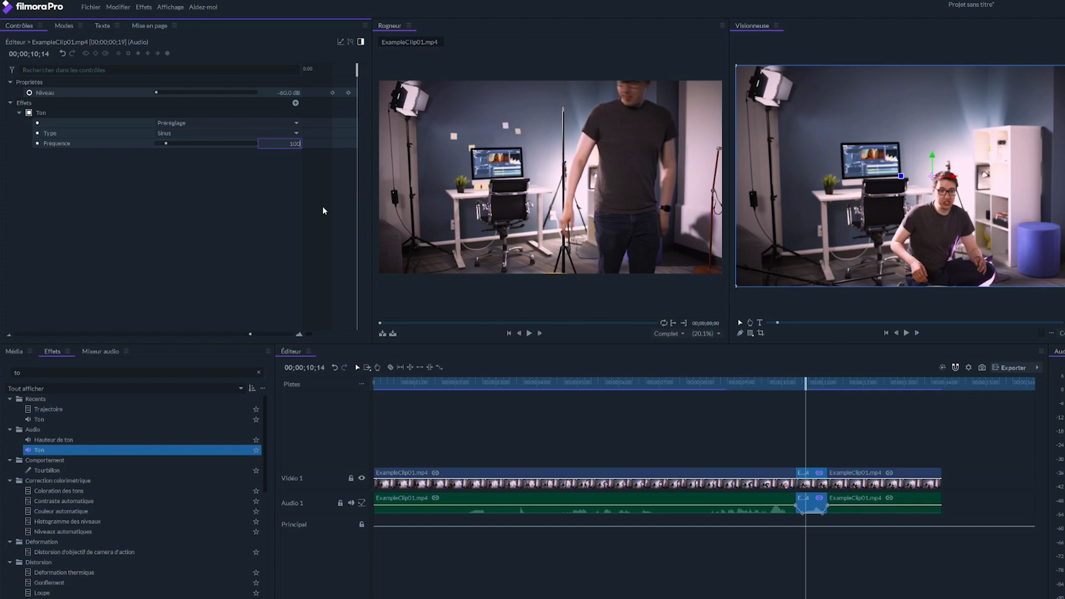
pyautogui.write('0')
pyautogui.press('Return')
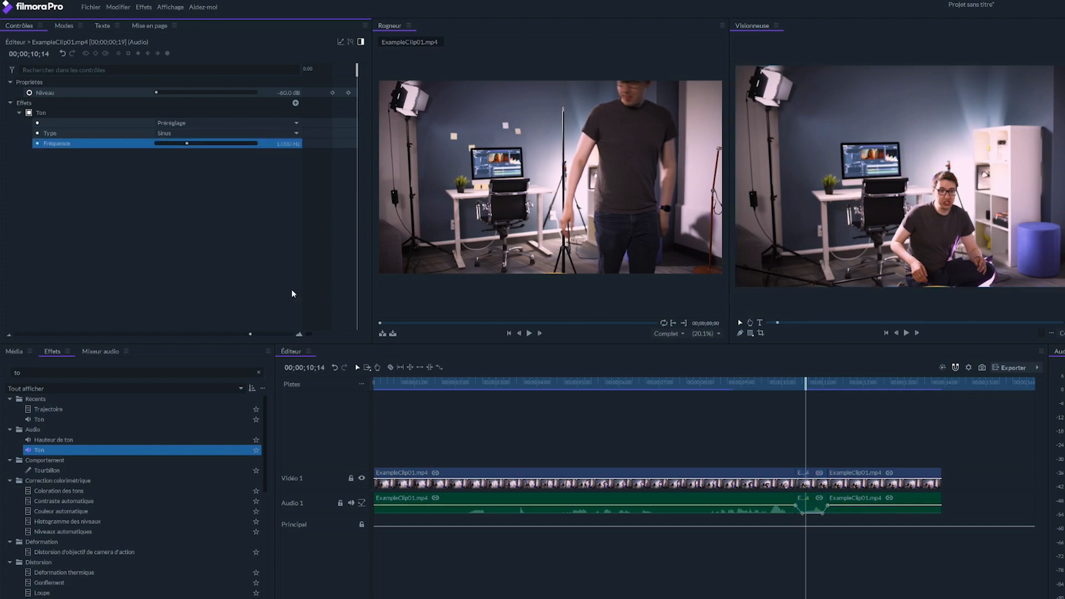
# - Remove the level keyframes from the short segment at its 00;00;10;08 start and play back the censored passage
pyautogui.press('Up')
pyautogui.click(30, 93)
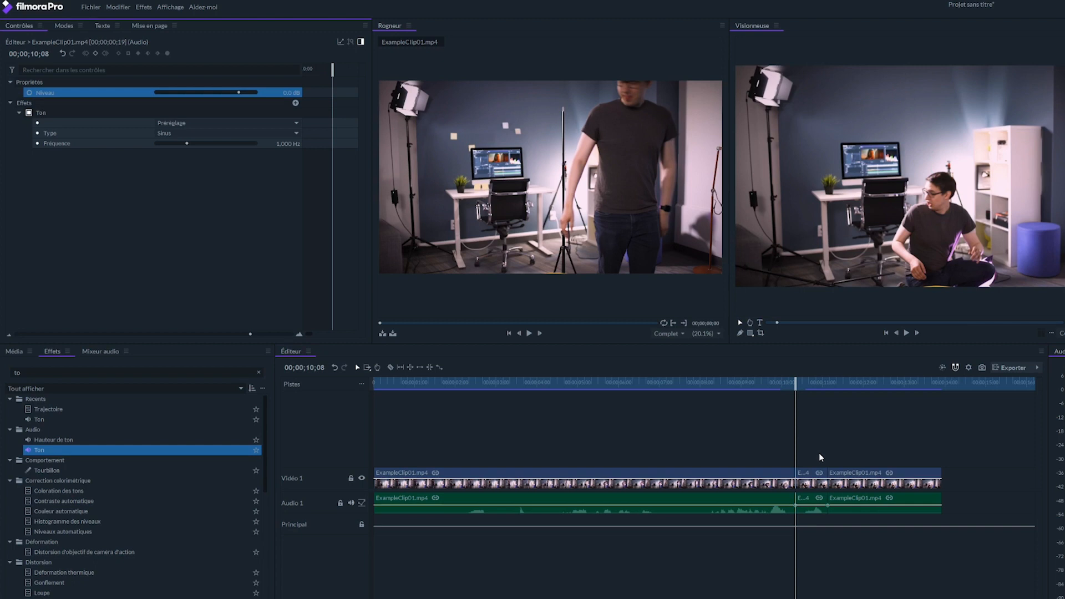
pyautogui.click(730, 382)
pyautogui.press('space')
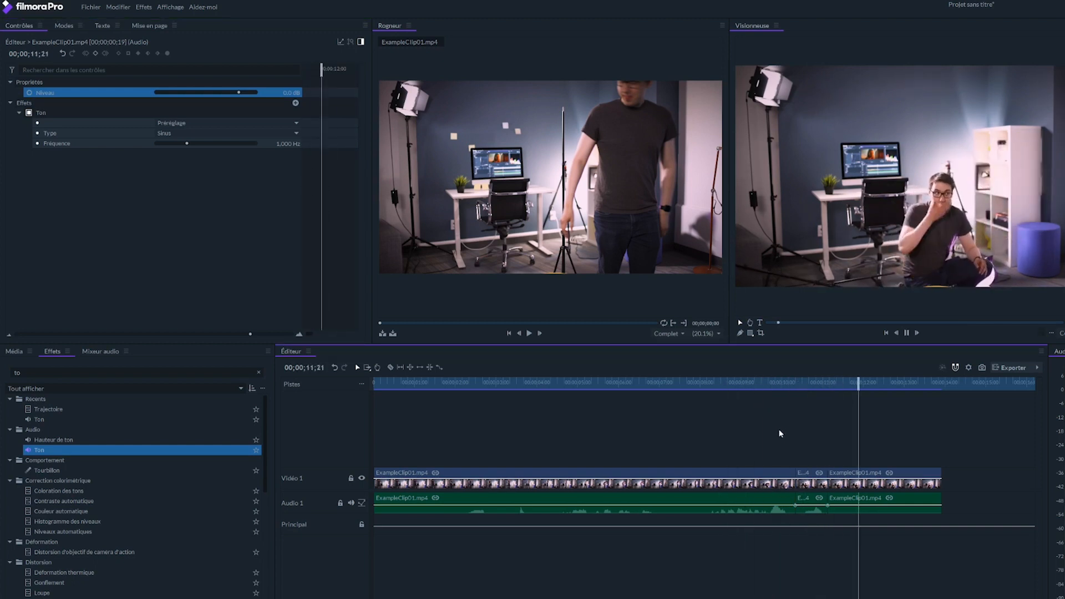
pyautogui.press('space')
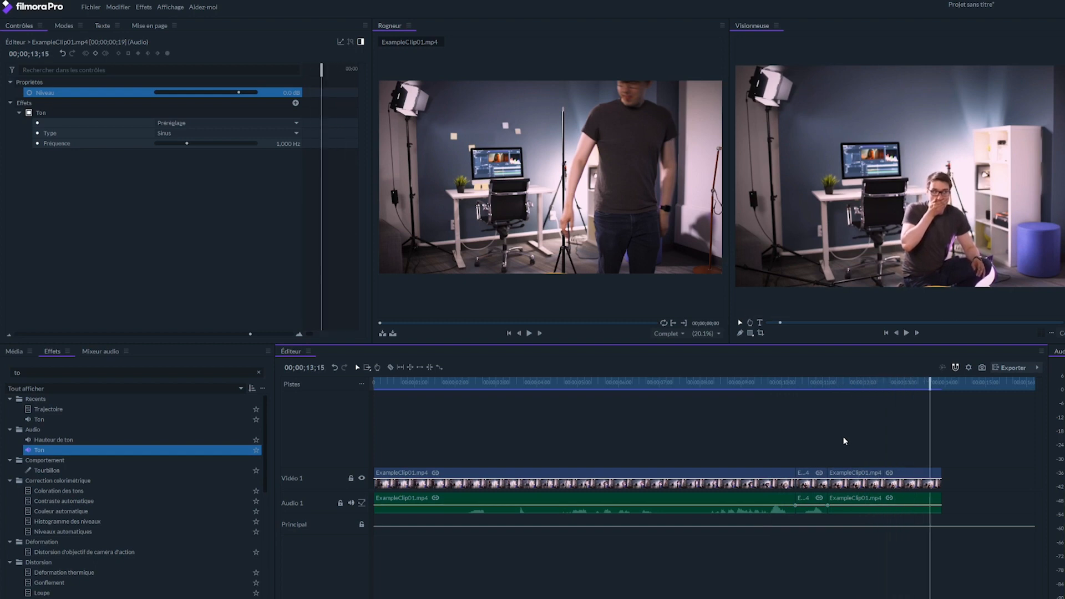
# - Place Bass Boost Censor Raw.mp3 on a new audio track under the clip and trim it to the short segment
pyautogui.click(14, 351)
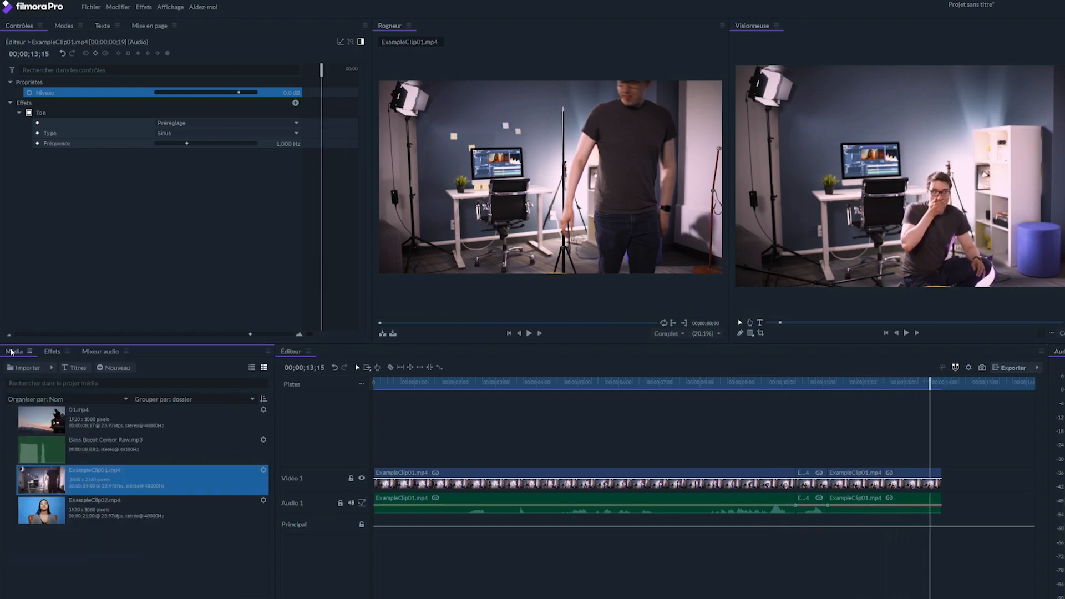
pyautogui.doubleClick(51, 462)
pyautogui.moveTo(60, 454); pyautogui.dragTo(708, 554)
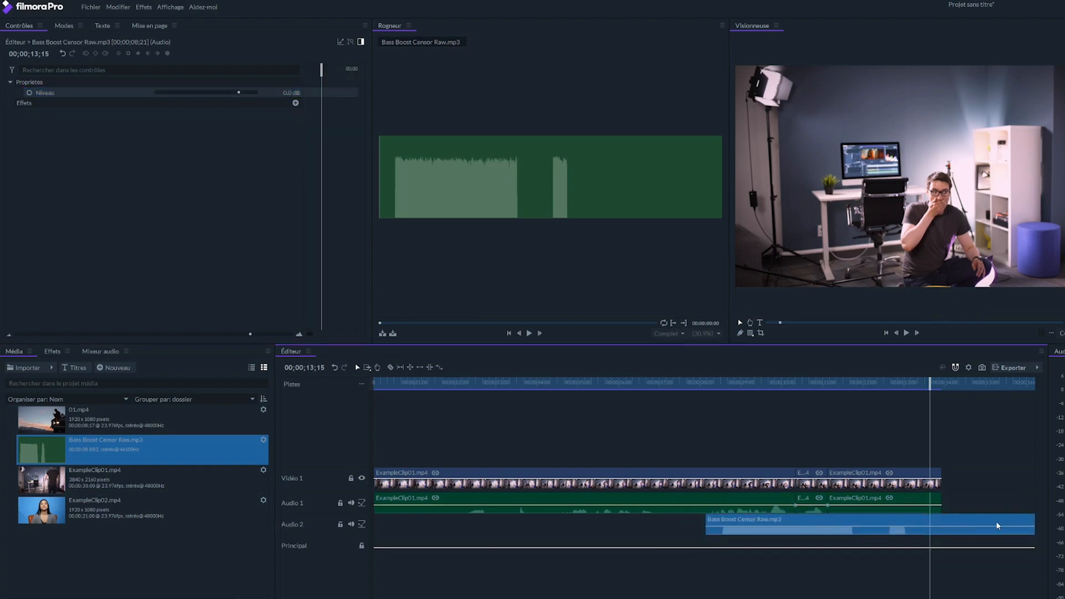
pyautogui.moveTo(980, 526); pyautogui.dragTo(926, 525)
pyautogui.moveTo(1012, 522); pyautogui.dragTo(818, 524)
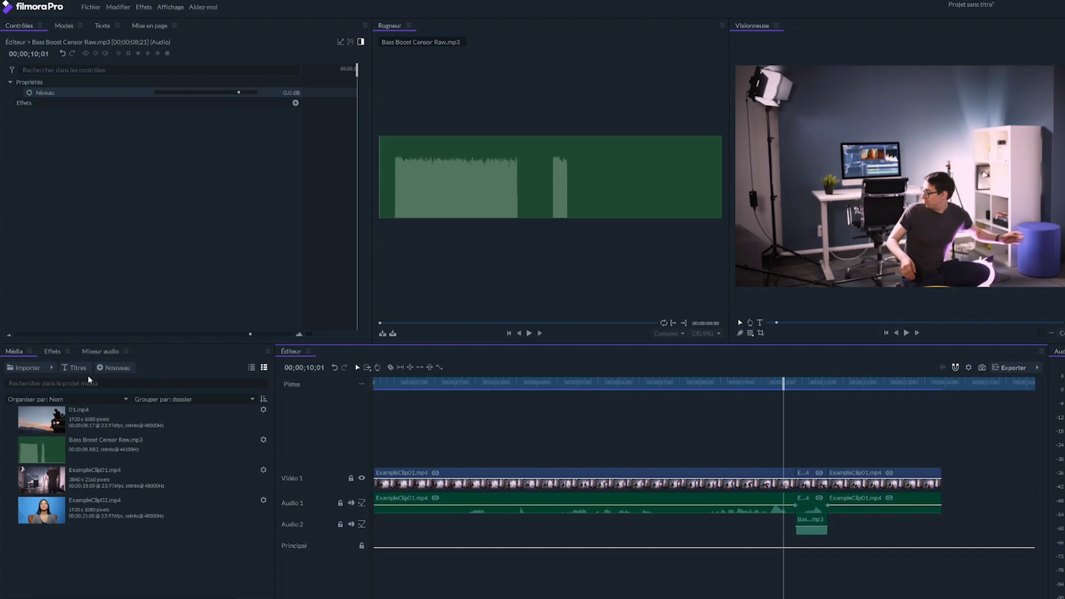
# - Create a new black 3840 × 2160 plane with the default name Nouveau Plan 1
pyautogui.click(117, 367)
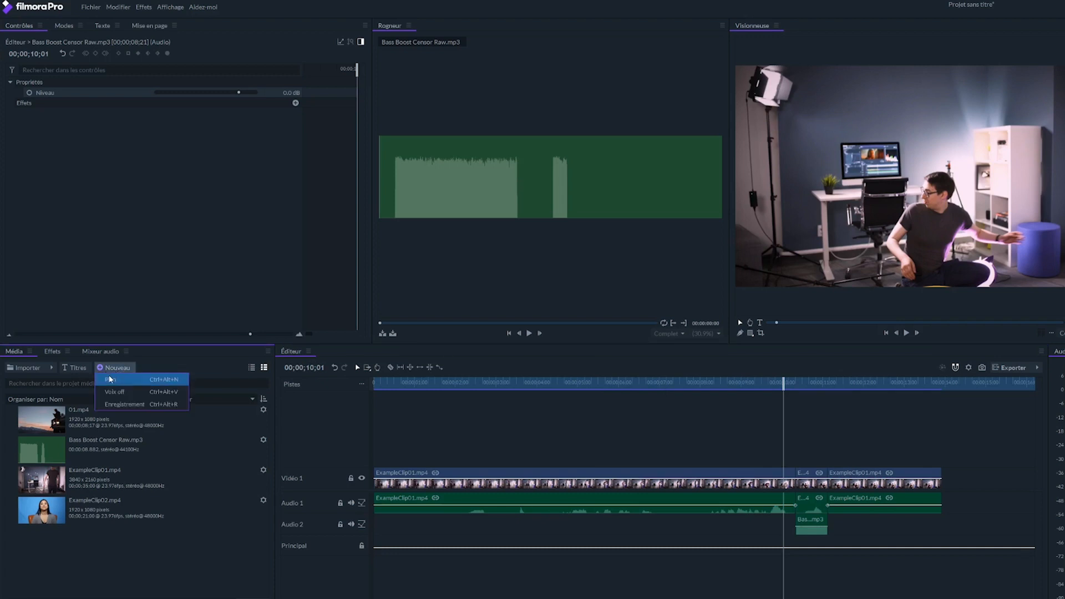
pyautogui.click(110, 380)
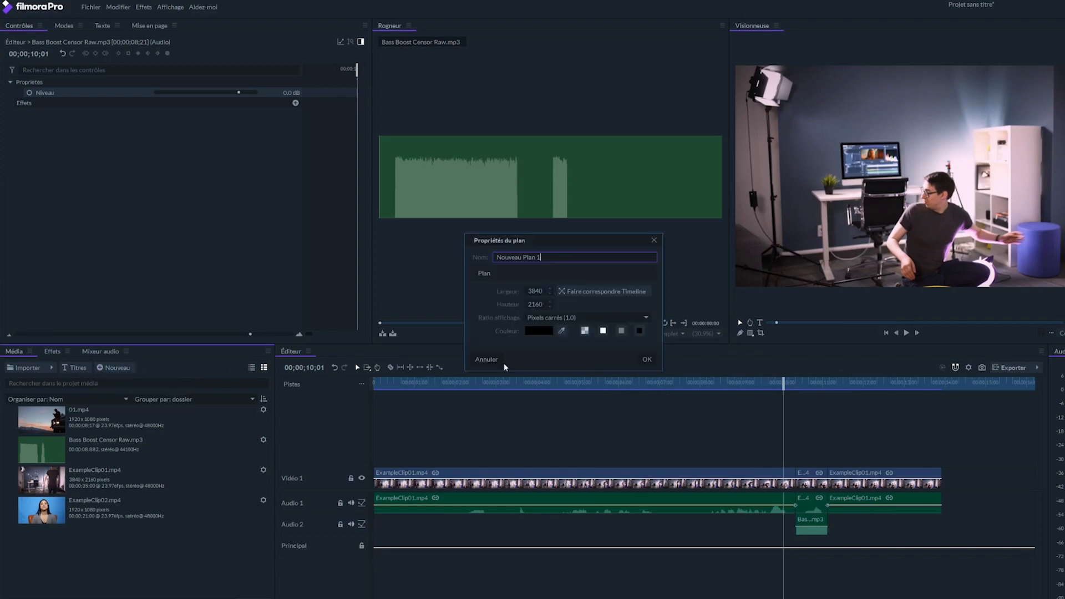
pyautogui.click(647, 360)
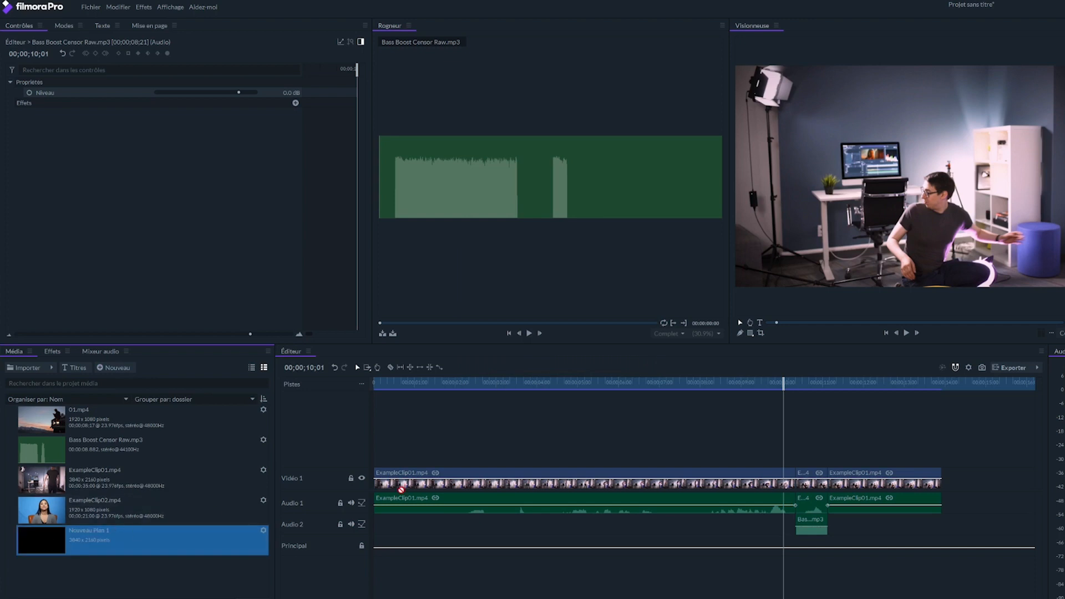
# - Add Nouveau Plan 1 to a new video track above the clip and trim both ends to the short segment
pyautogui.moveTo(401, 489); pyautogui.dragTo(766, 444)
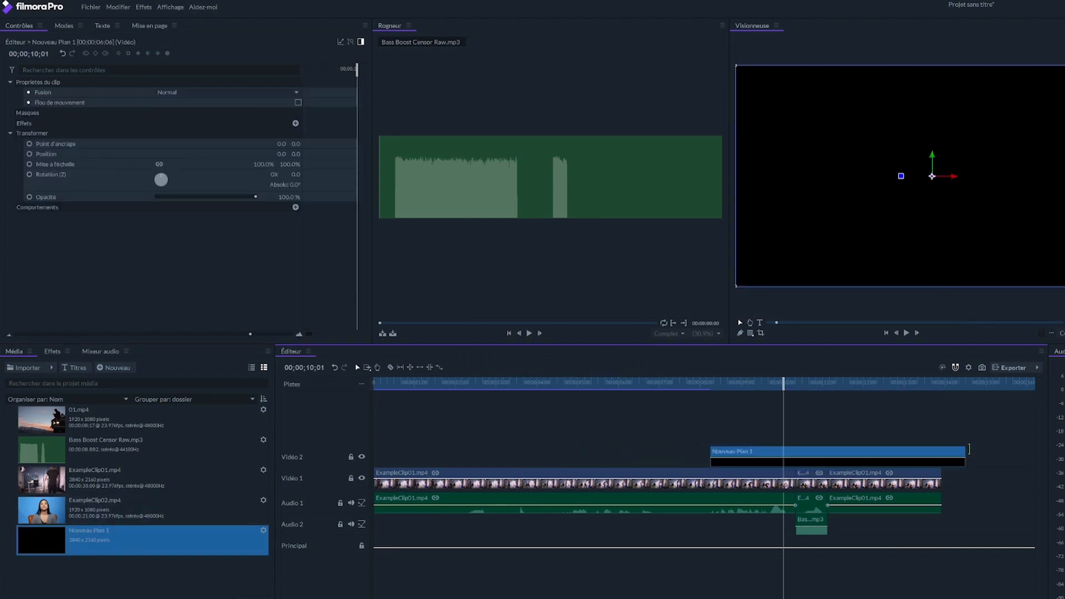
pyautogui.moveTo(969, 448); pyautogui.dragTo(827, 452)
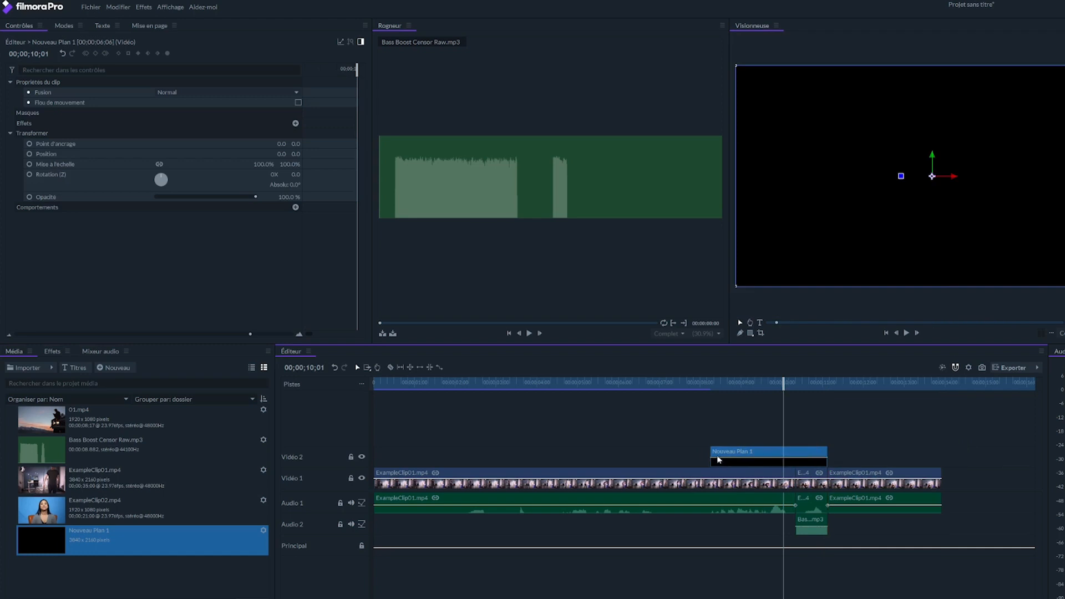
pyautogui.moveTo(709, 451); pyautogui.dragTo(796, 451)
# - At 00;00;10;18, draw a small rectangular mask on the black plane over the seated man's mouth
pyautogui.click(812, 384)
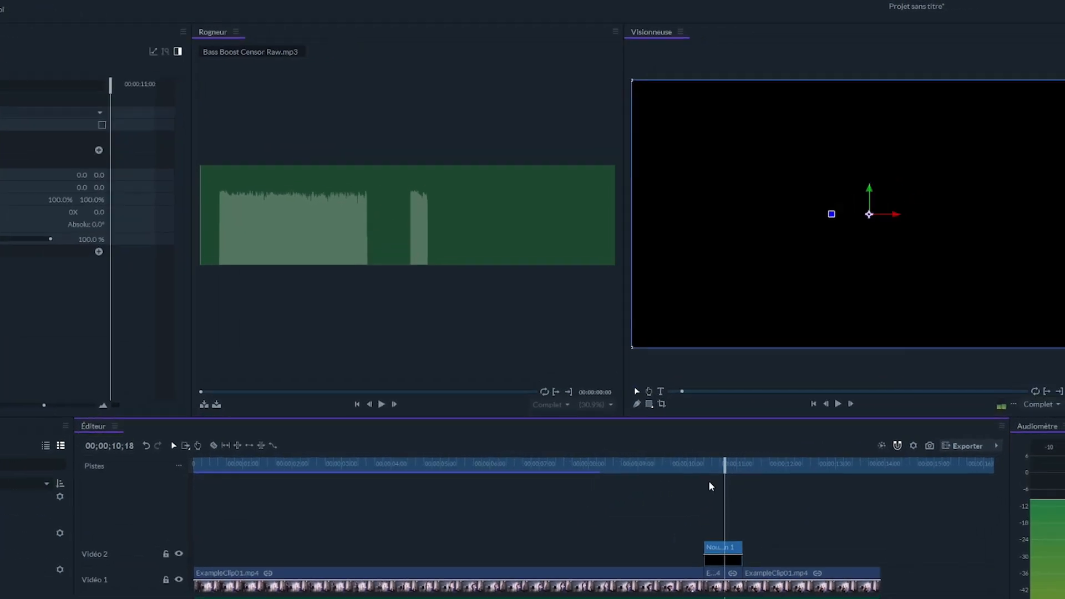
pyautogui.click(537, 530)
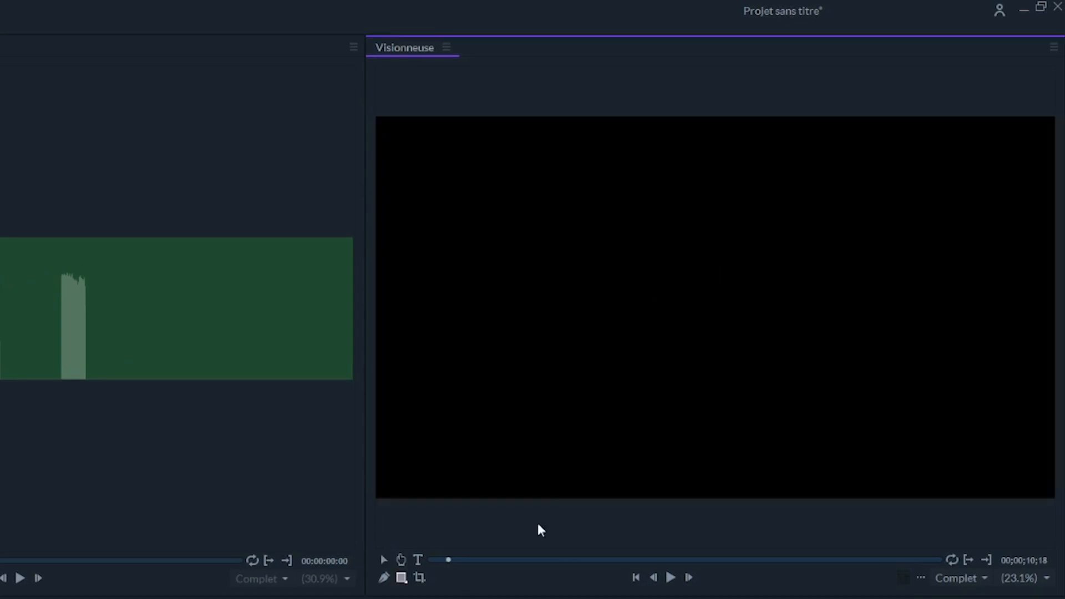
pyautogui.moveTo(654, 342); pyautogui.dragTo(746, 354)
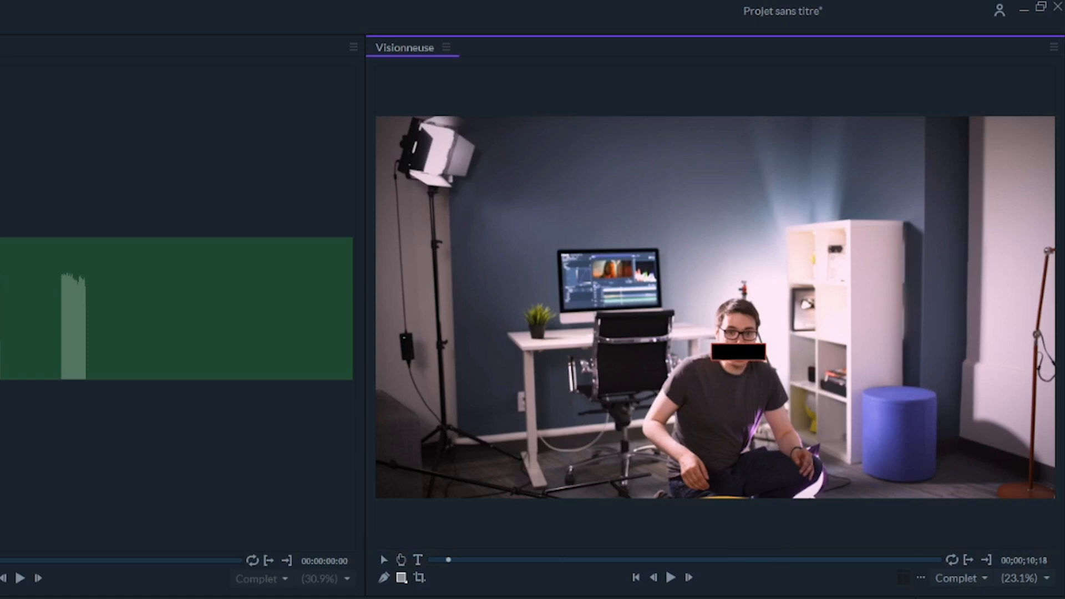
# - Add the text "@#$%^" over the black censor bar and select all of it
pyautogui.click(418, 560)
pyautogui.write('@#$%^')
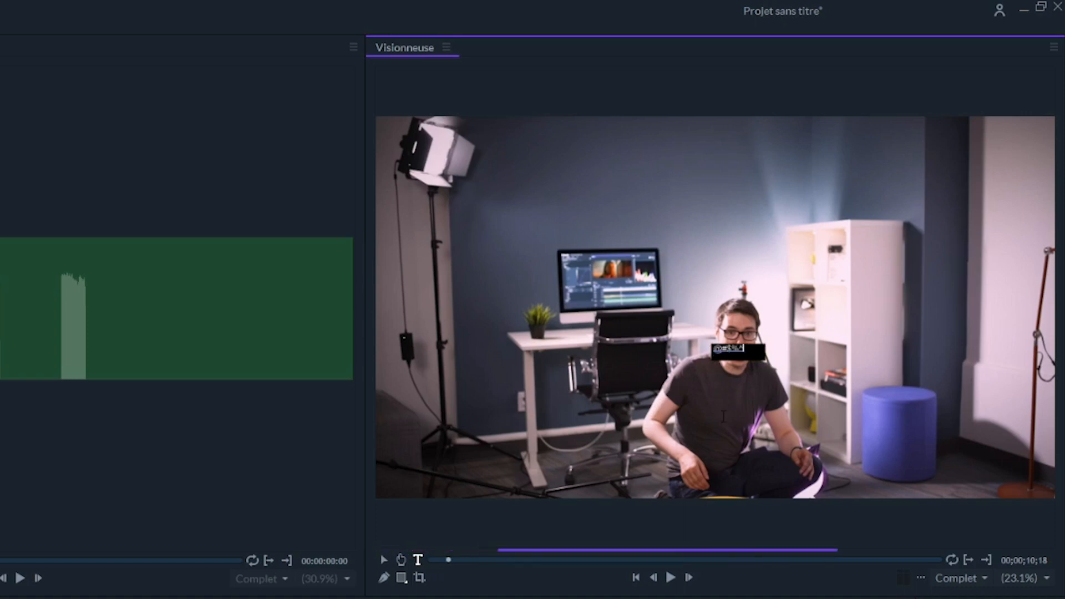
pyautogui.hotkey('ctrl', 'a')
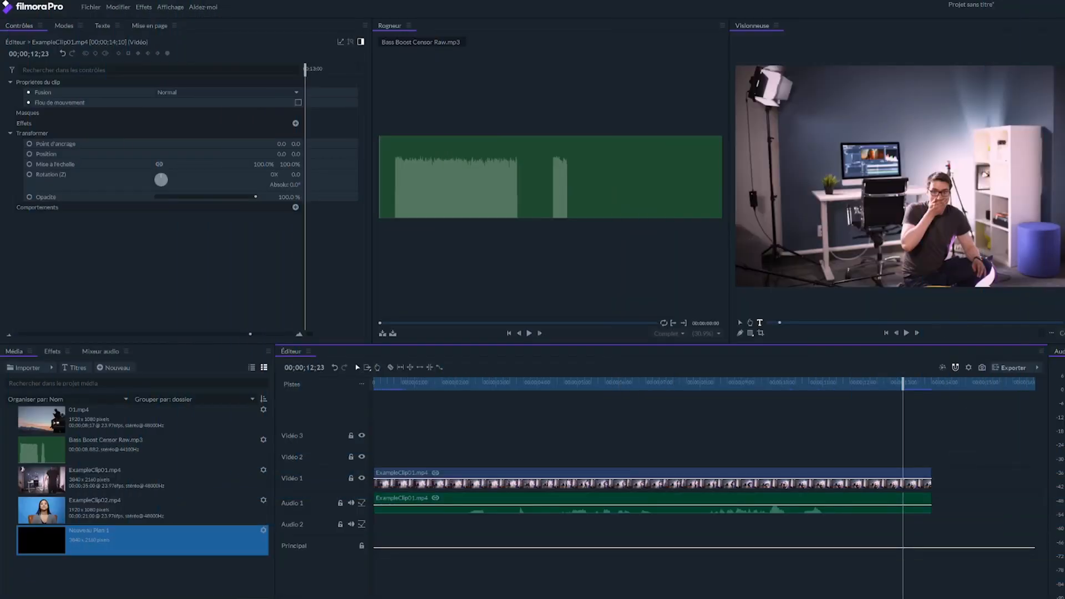
# - Find the Protection du témoin effect by searching for "prot" and apply it to ExampleClip01.mp4 on track Vidéo 1
pyautogui.click(739, 324)
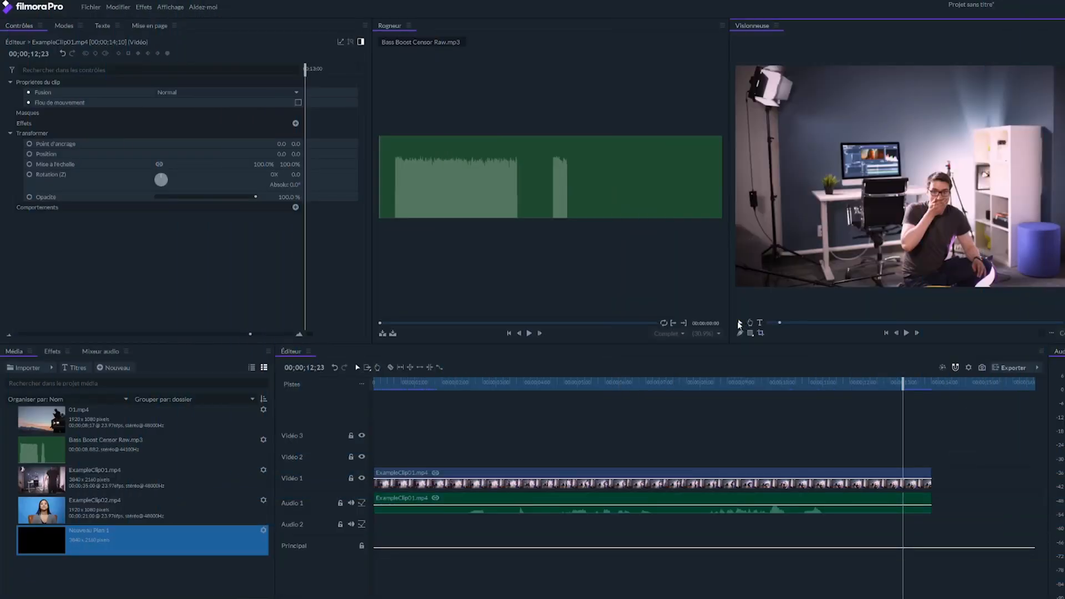
pyautogui.click(985, 446)
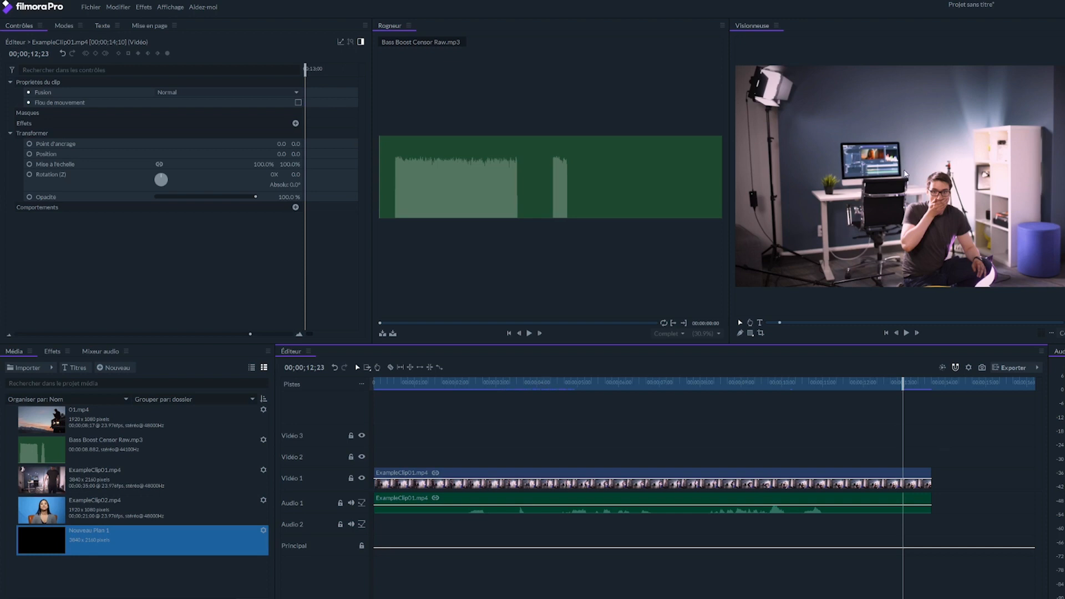
pyautogui.click(53, 351)
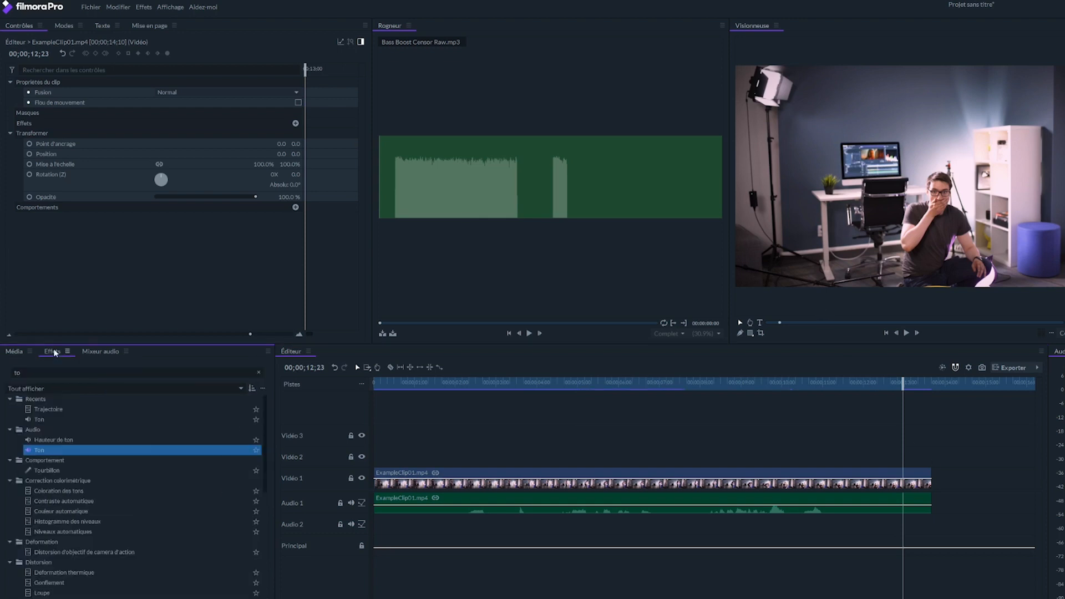
pyautogui.click(258, 373)
pyautogui.write('prot')
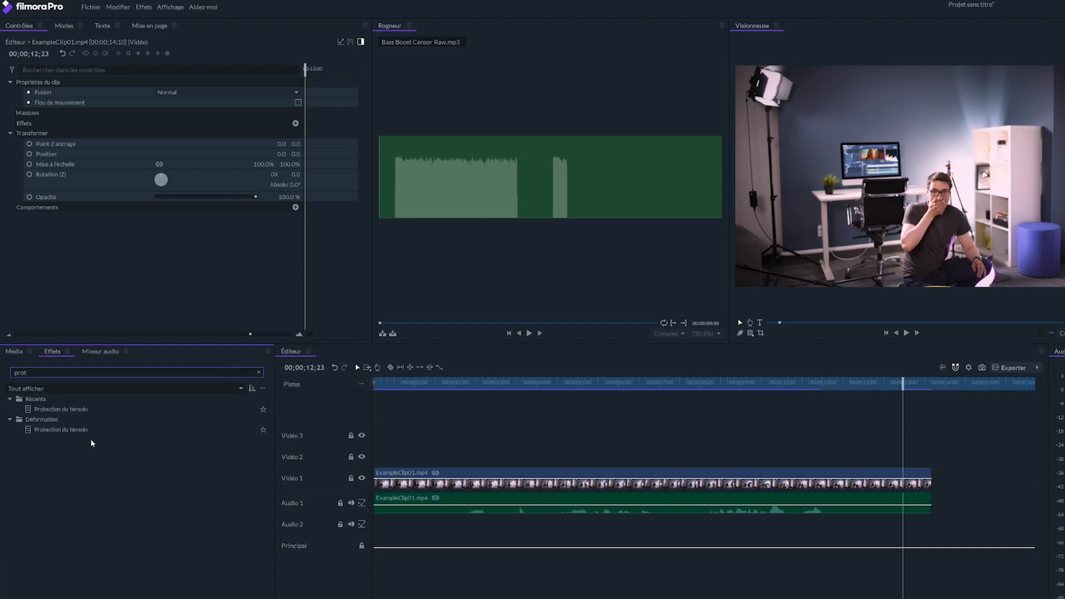
pyautogui.moveTo(78, 430); pyautogui.dragTo(870, 477)
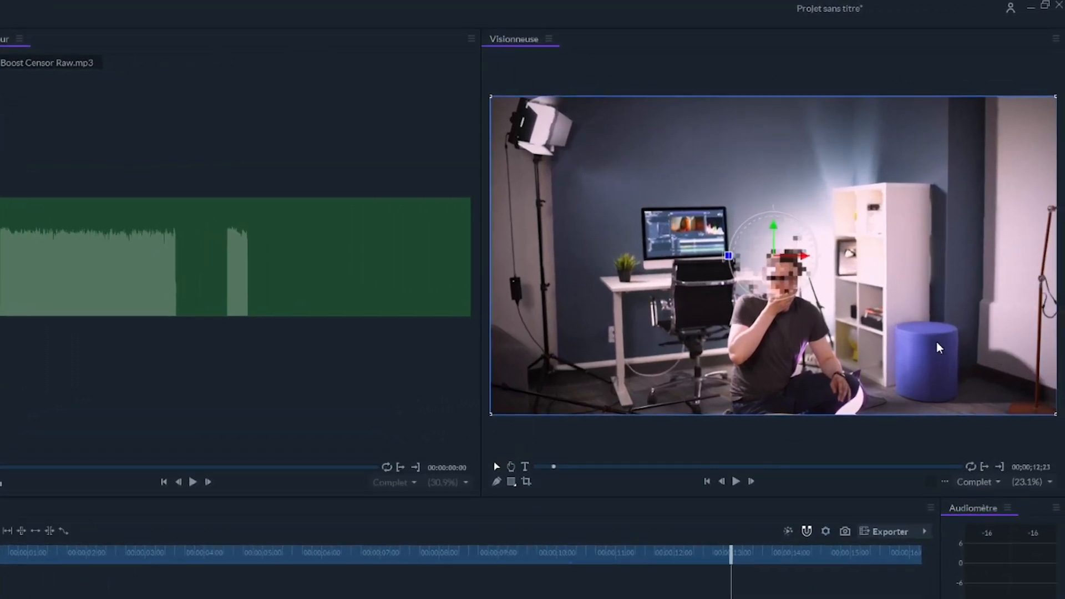
# - Move the Protection du témoin area over the computer monitor and flatten its circle slightly into an ellipse
pyautogui.moveTo(778, 280); pyautogui.dragTo(687, 264)
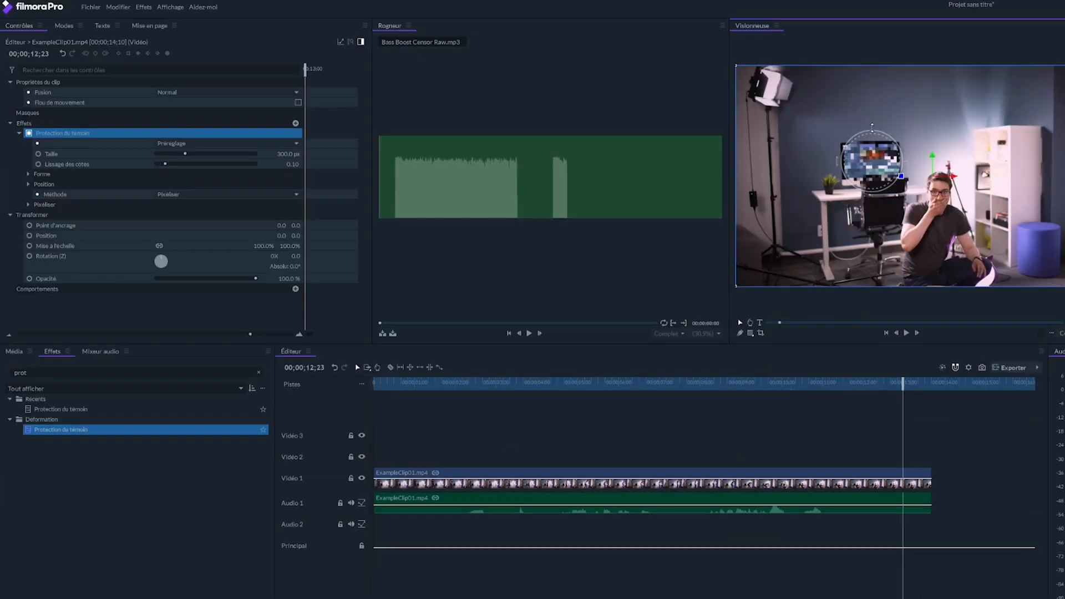
pyautogui.moveTo(872, 128); pyautogui.dragTo(874, 137)
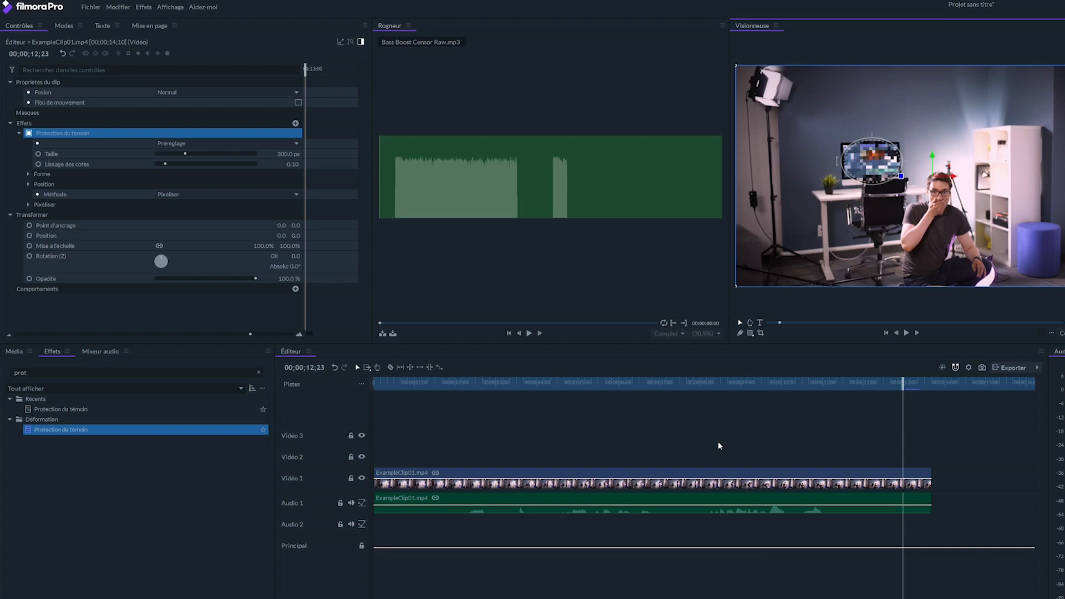
# - Try the Flou method for the Protection du témoin effect and set Méthode back to Pixéliser
pyautogui.click(175, 194)
pyautogui.click(175, 206)
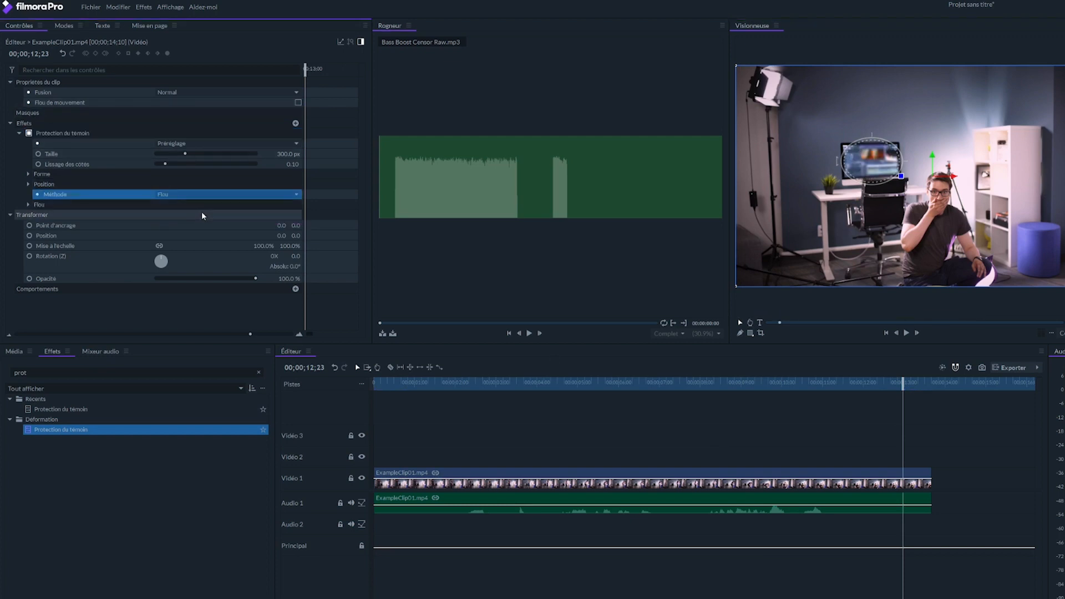
pyautogui.click(194, 194)
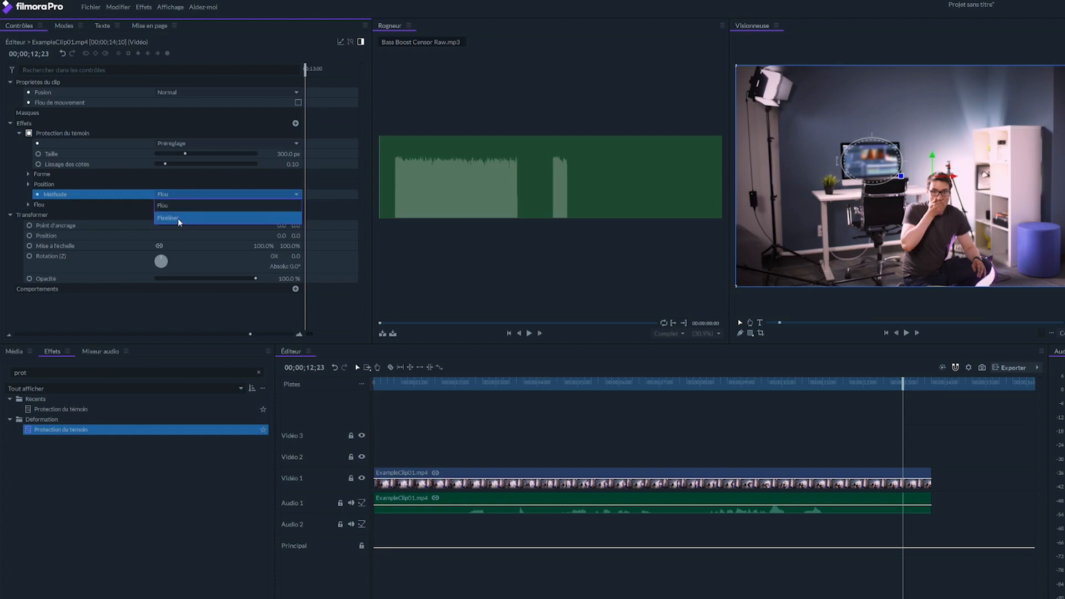
pyautogui.click(178, 216)
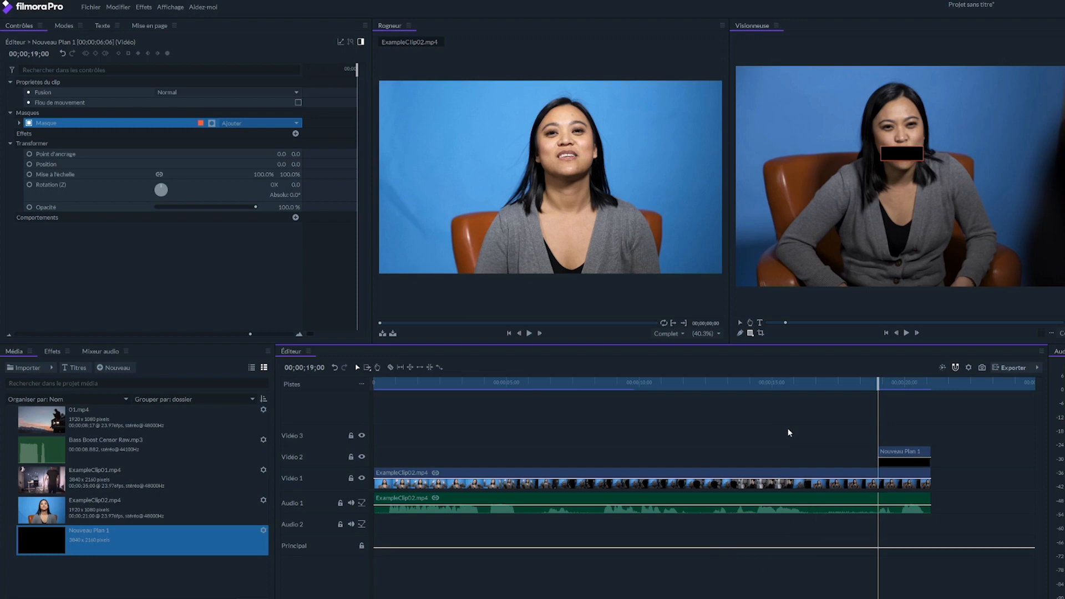
# - Apply the Suivi de mouvement behavior to Nouveau Plan 1 and take its motion from Vidéo 1 - ExampleClip02.mp4
pyautogui.click(53, 354)
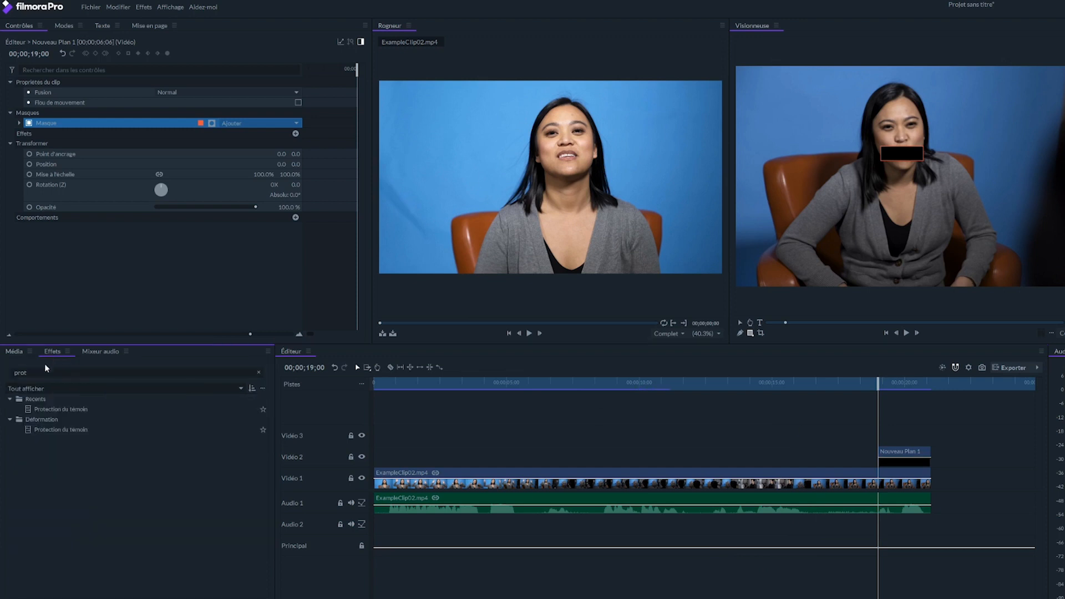
pyautogui.click(258, 372)
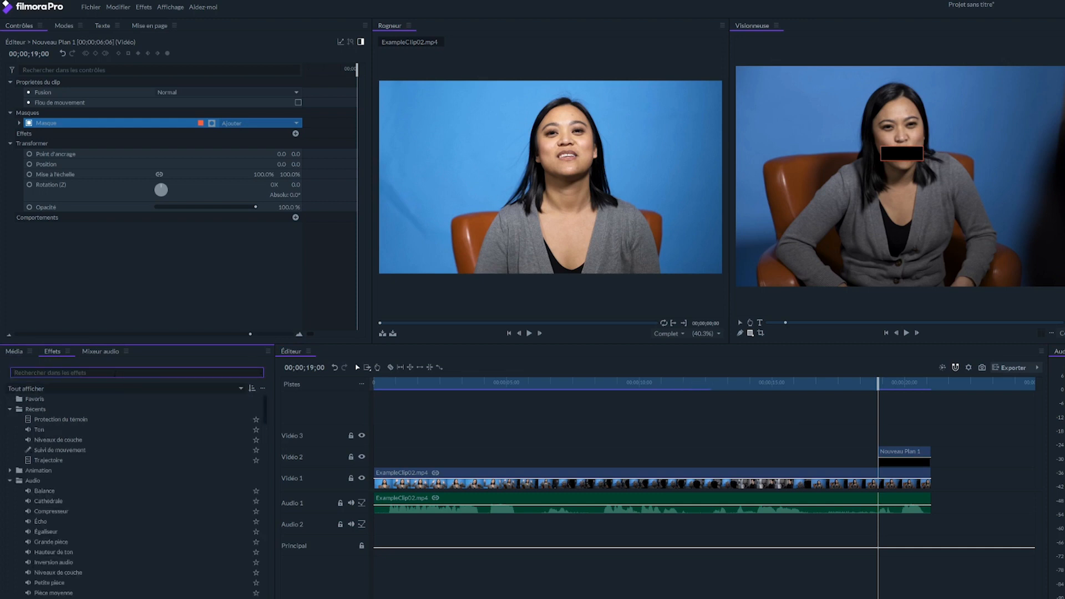
pyautogui.write('cuiv')
pyautogui.moveTo(57, 411); pyautogui.dragTo(903, 453)
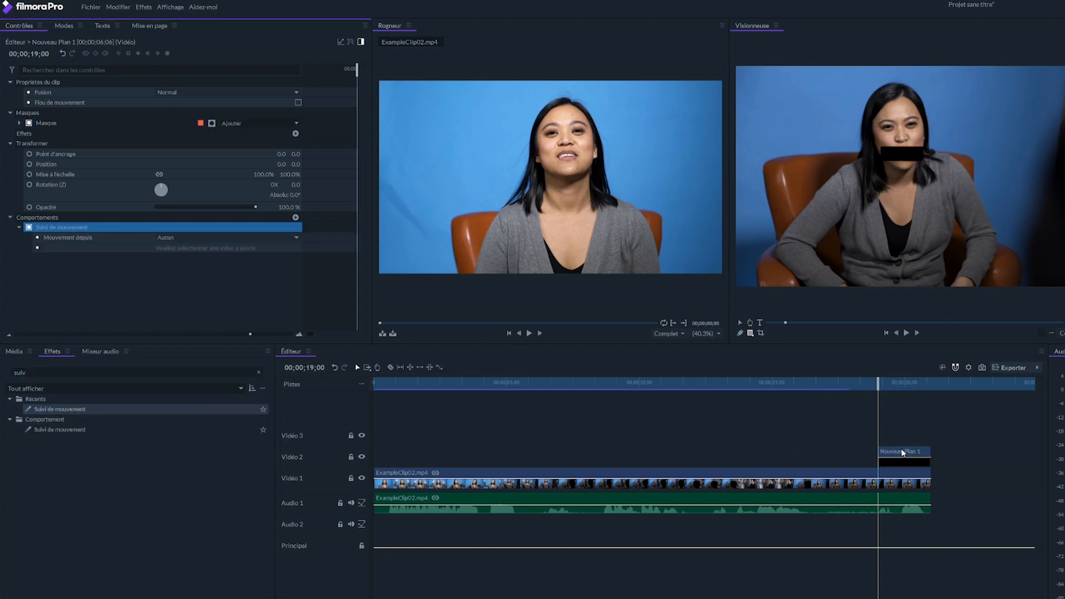
pyautogui.click(171, 236)
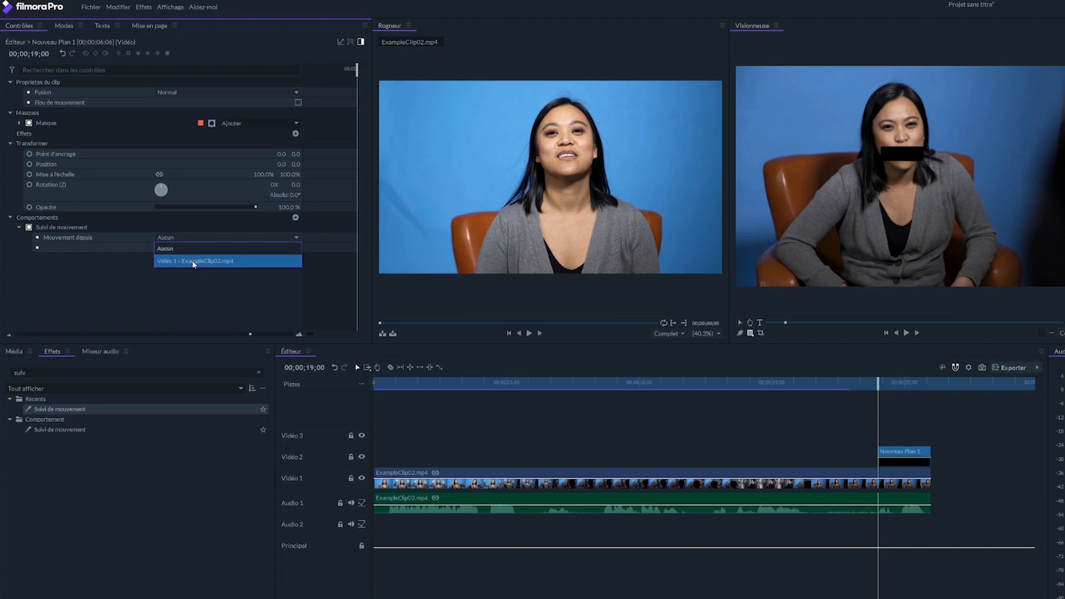
pyautogui.click(192, 261)
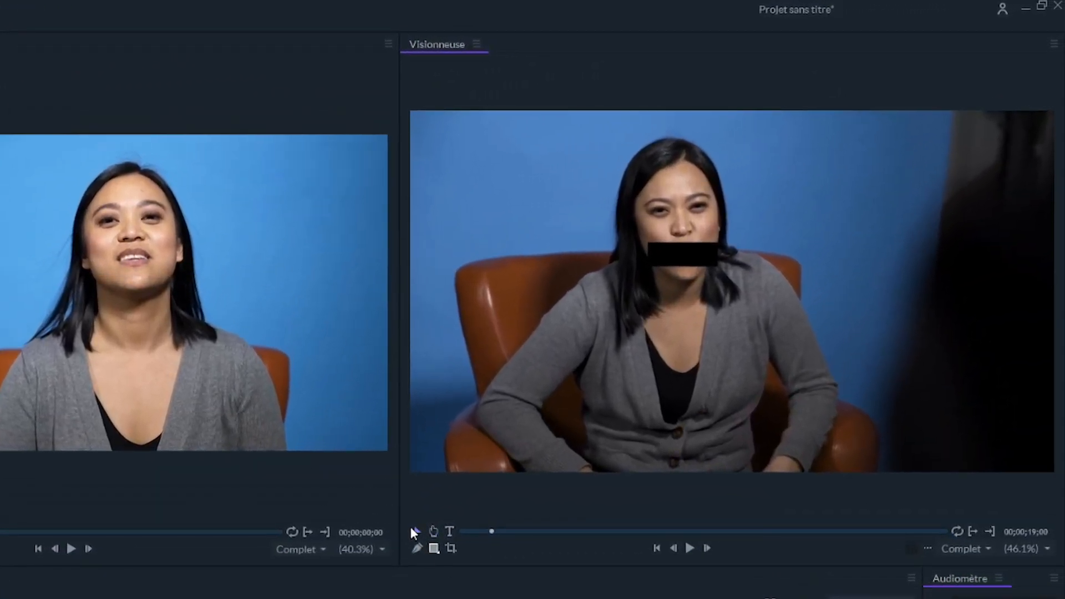
# - Turn off Échelle and Rotation in the Suivi de mouvement behavior of Nouveau Plan 1
pyautogui.click(412, 530)
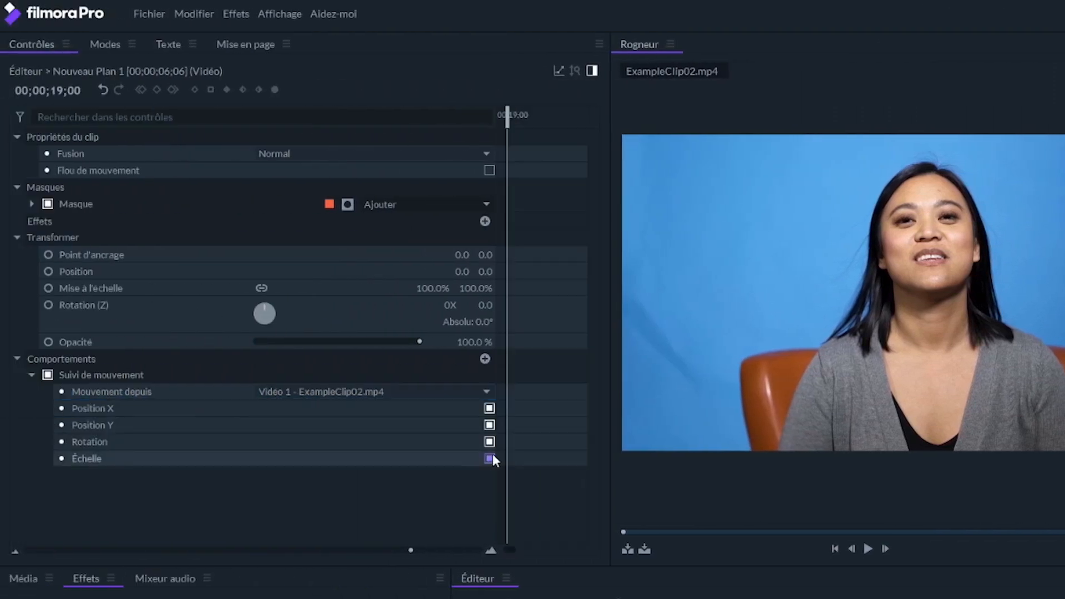
pyautogui.click(491, 454)
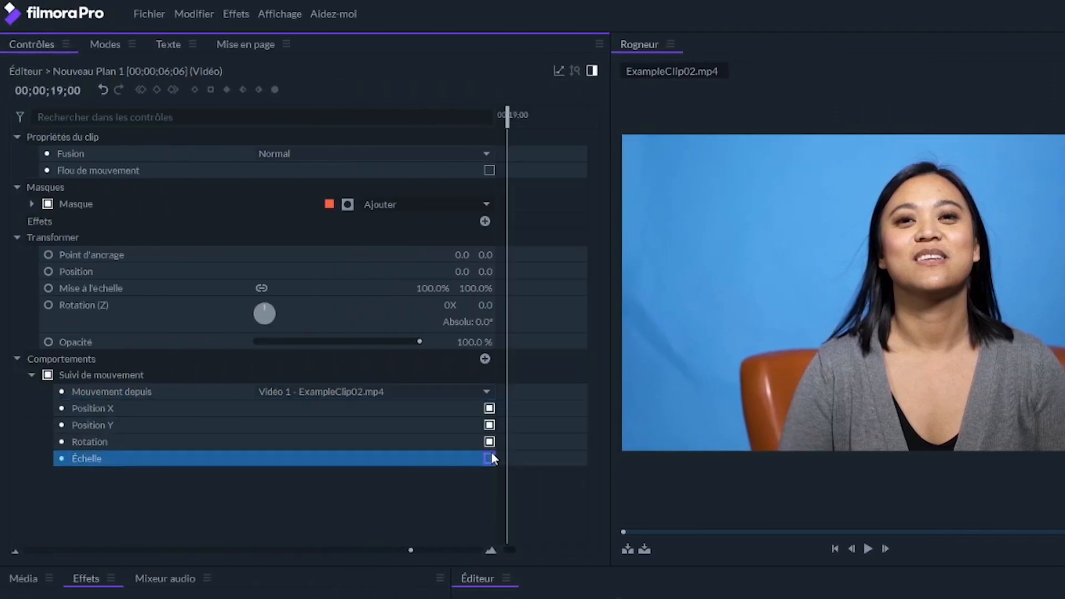
pyautogui.click(488, 439)
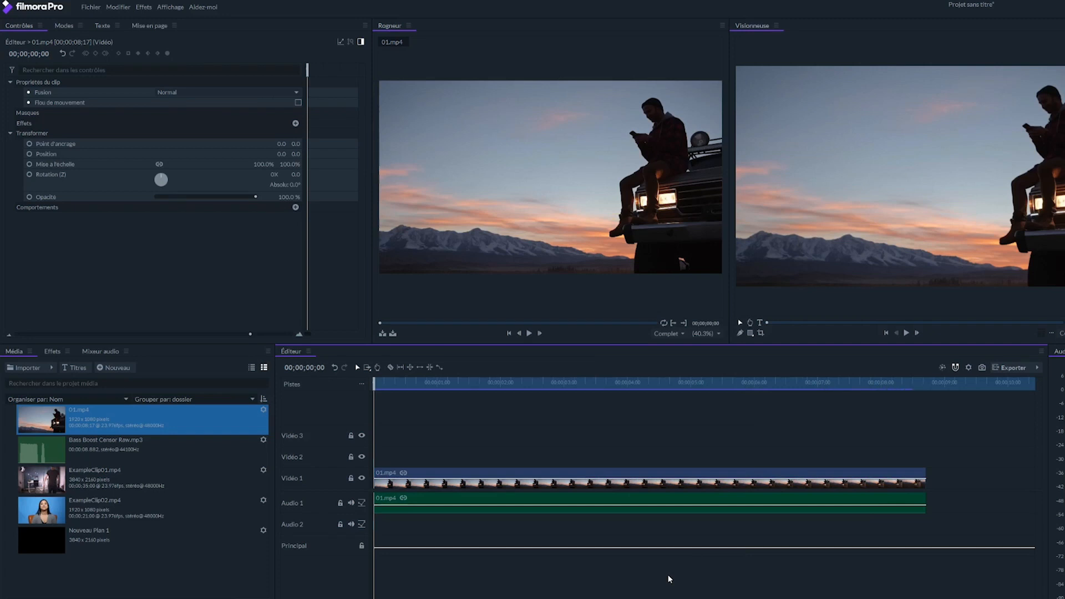
# - Export the first frame of 01.mp4 as a PNG reimported into the timeline, and extend the still to the clip's end
pyautogui.press('space')
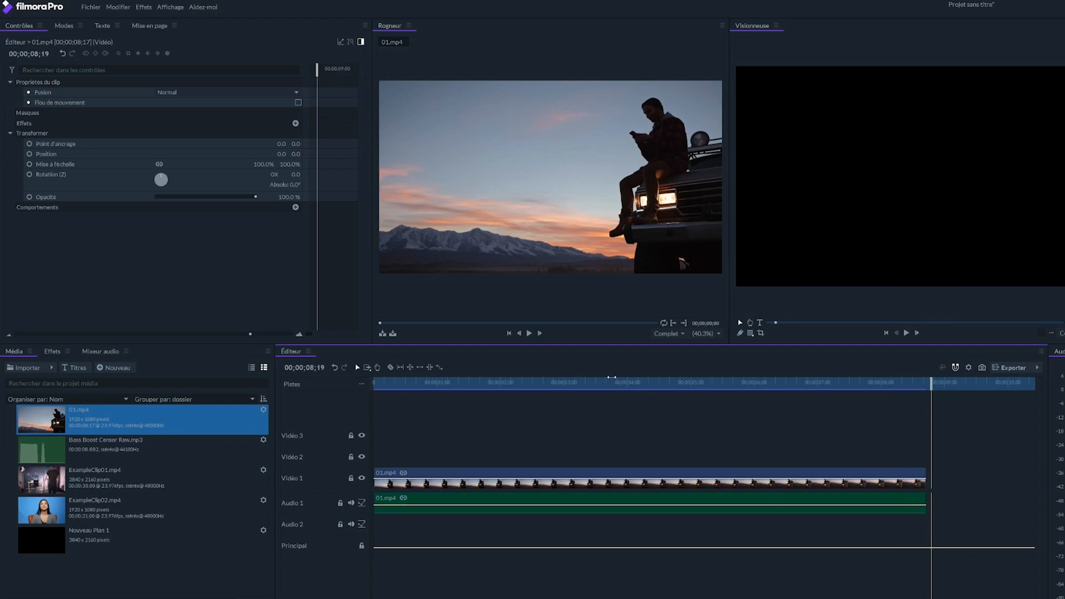
pyautogui.click(611, 382)
pyautogui.moveTo(611, 382); pyautogui.dragTo(374, 382)
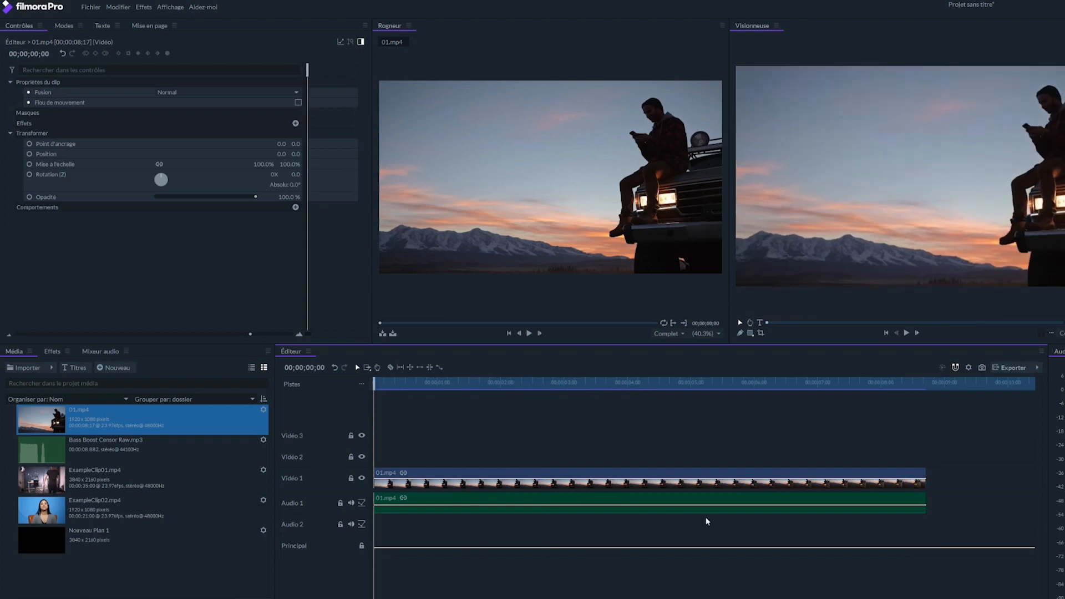
pyautogui.click(983, 368)
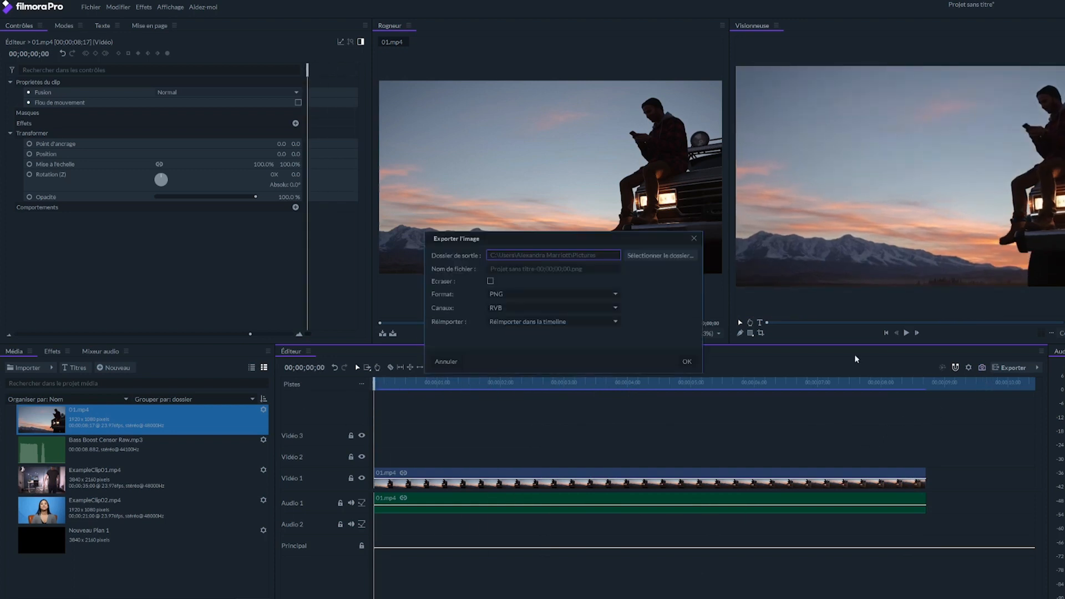
pyautogui.click(687, 362)
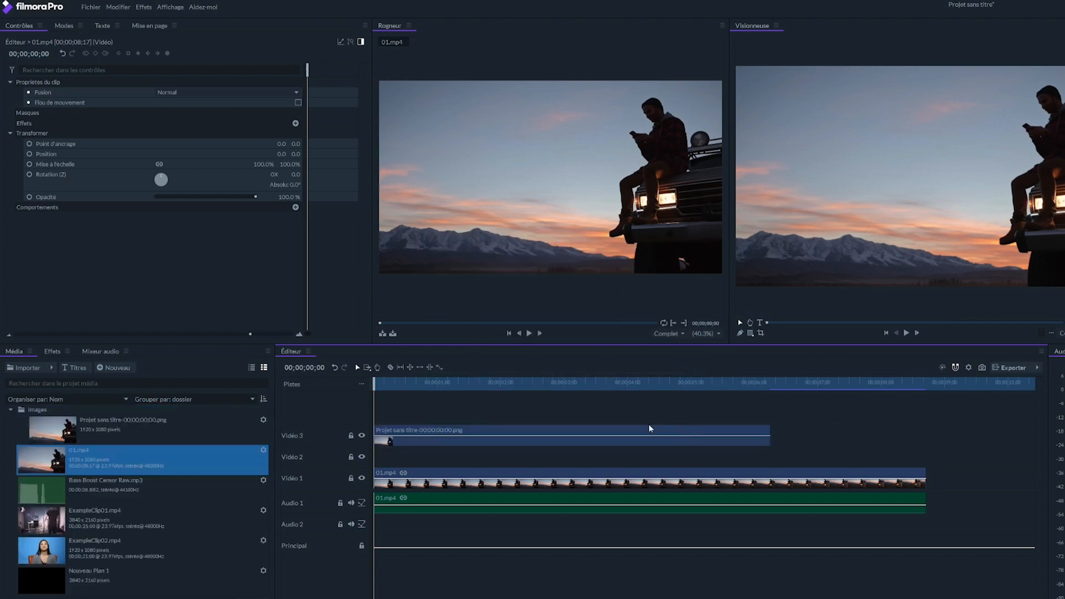
pyautogui.moveTo(771, 435); pyautogui.dragTo(925, 435)
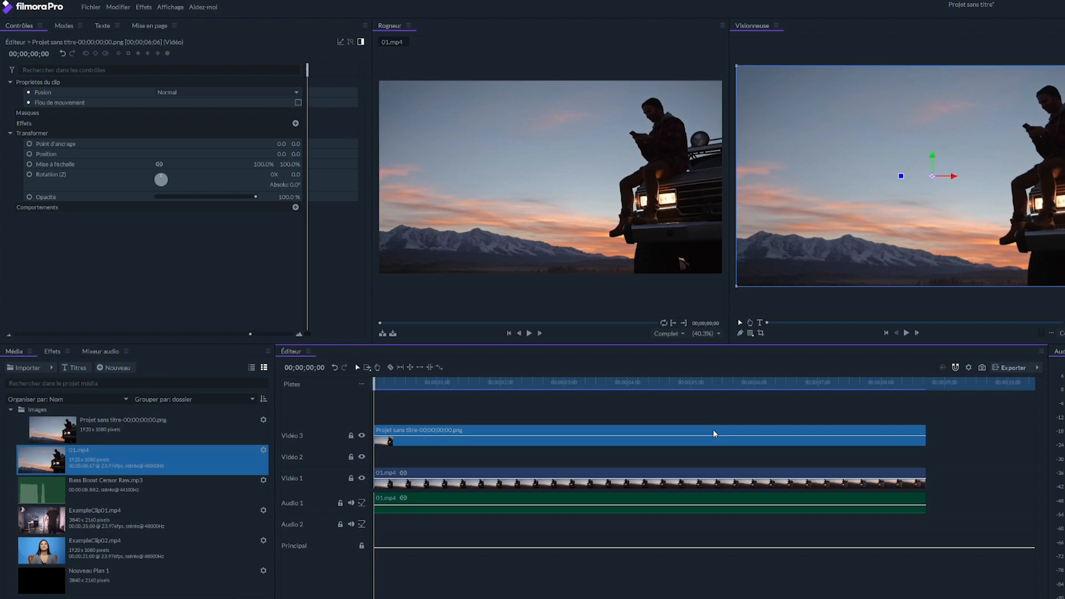
# - Draw an elliptical mask around the seated man's head on the still image on track Vidéo 3
pyautogui.click(751, 333)
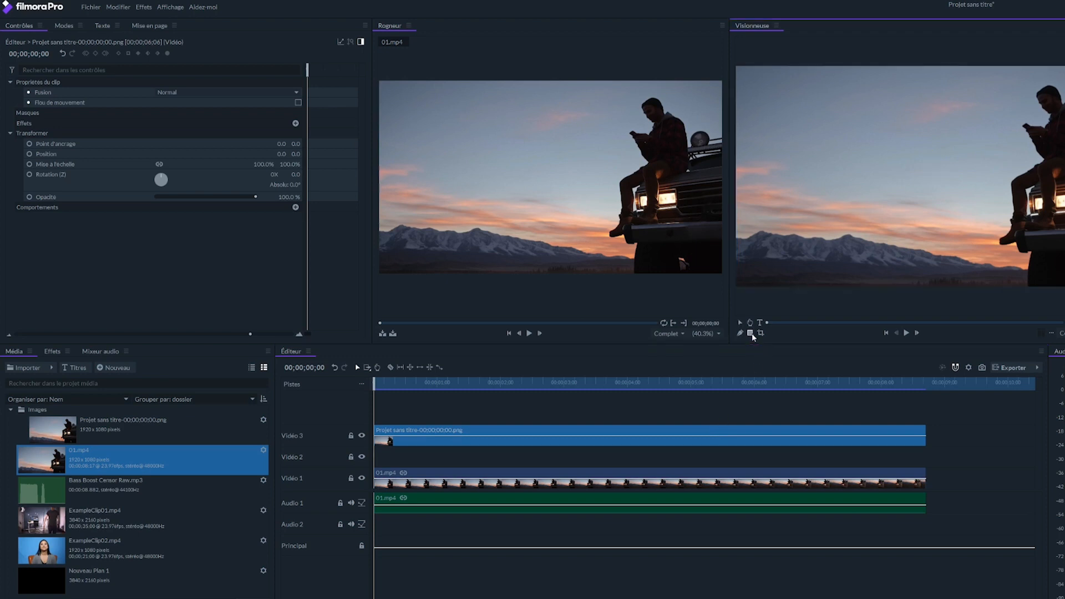
pyautogui.click(752, 334)
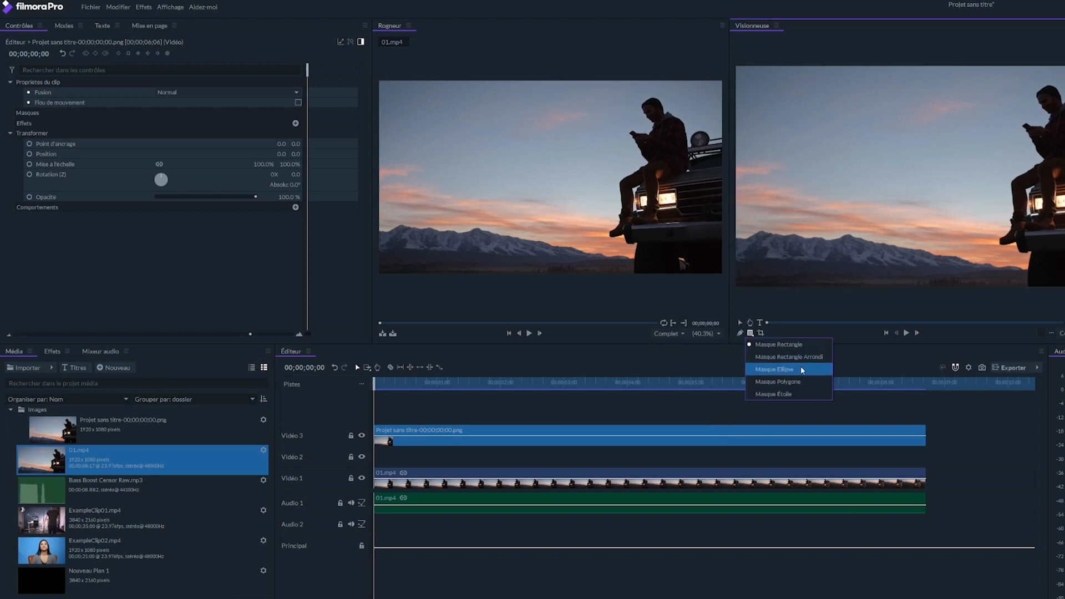
pyautogui.click(802, 366)
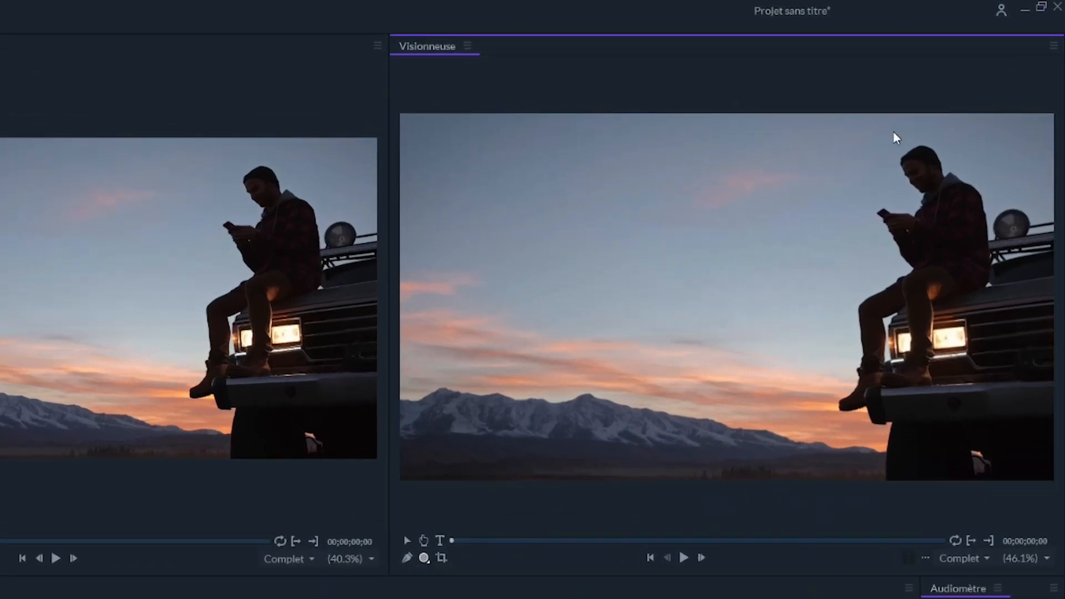
pyautogui.moveTo(908, 138); pyautogui.dragTo(965, 193)
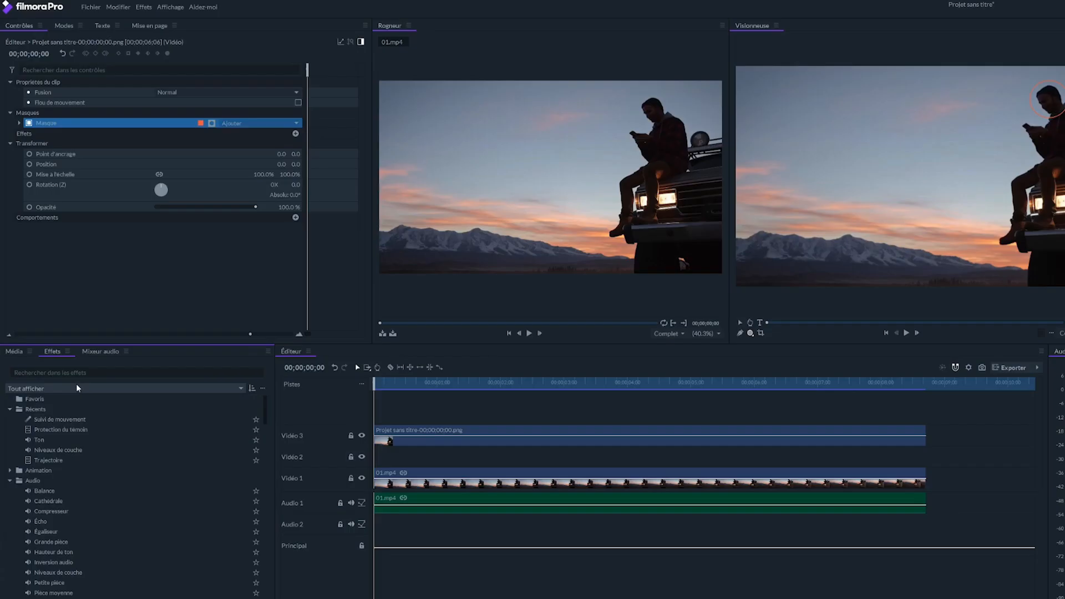
# - Apply the Protection du témoin effect to the still image and centre it on the man's head at 590, 410
pyautogui.click(81, 372)
pyautogui.write('prot')
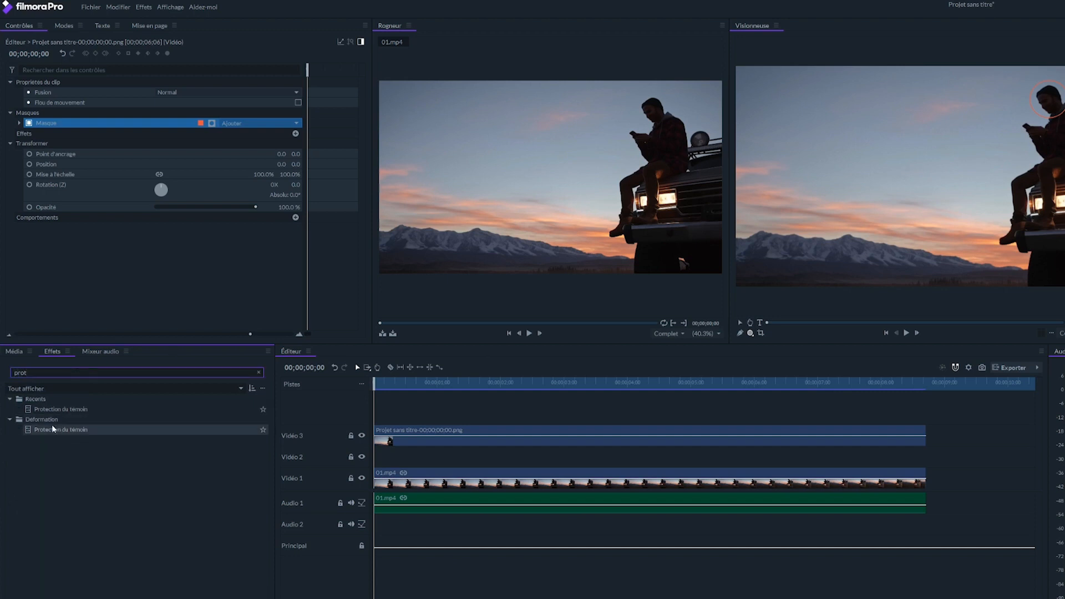
pyautogui.moveTo(51, 426); pyautogui.dragTo(407, 431)
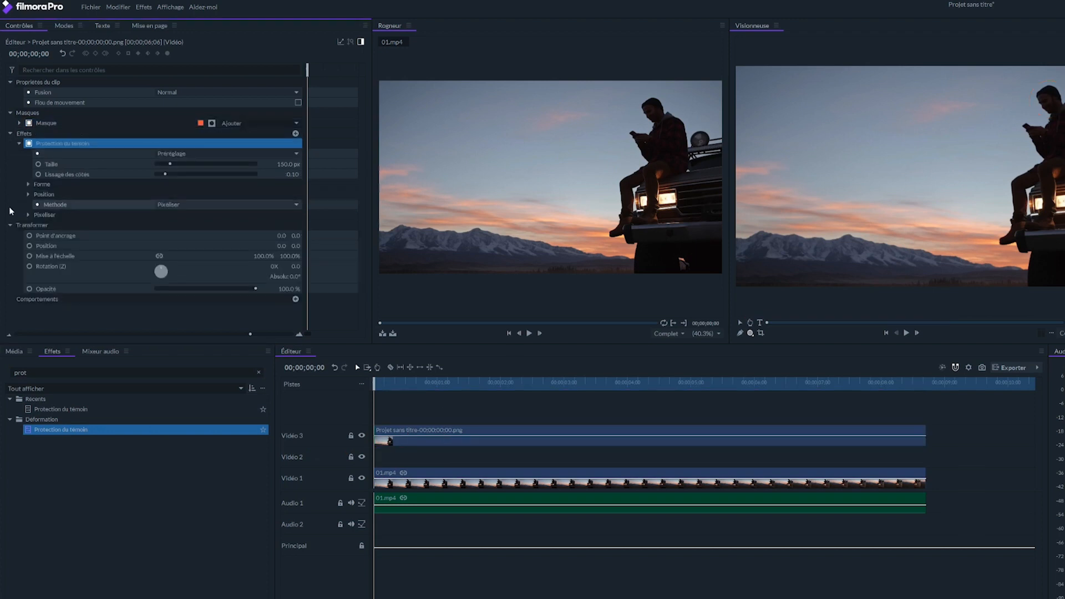
pyautogui.click(28, 194)
pyautogui.click(331, 382)
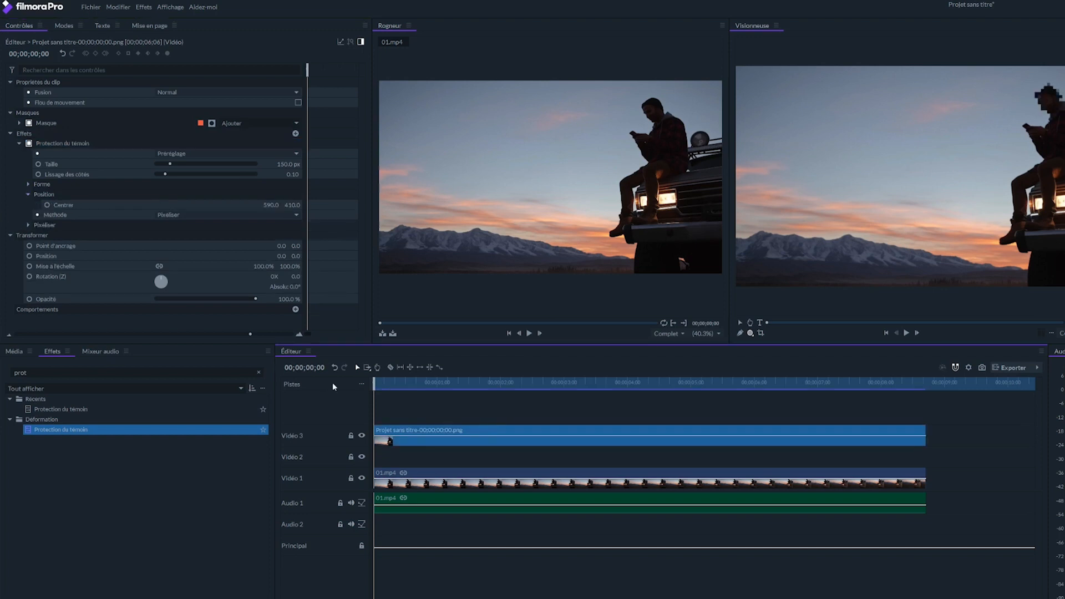
# - Apply the Suivi de mouvement behavior to the still image and set Mouvement depuis to Vidéo 1 - 01.mp4
pyautogui.click(259, 373)
pyautogui.write('suiv')
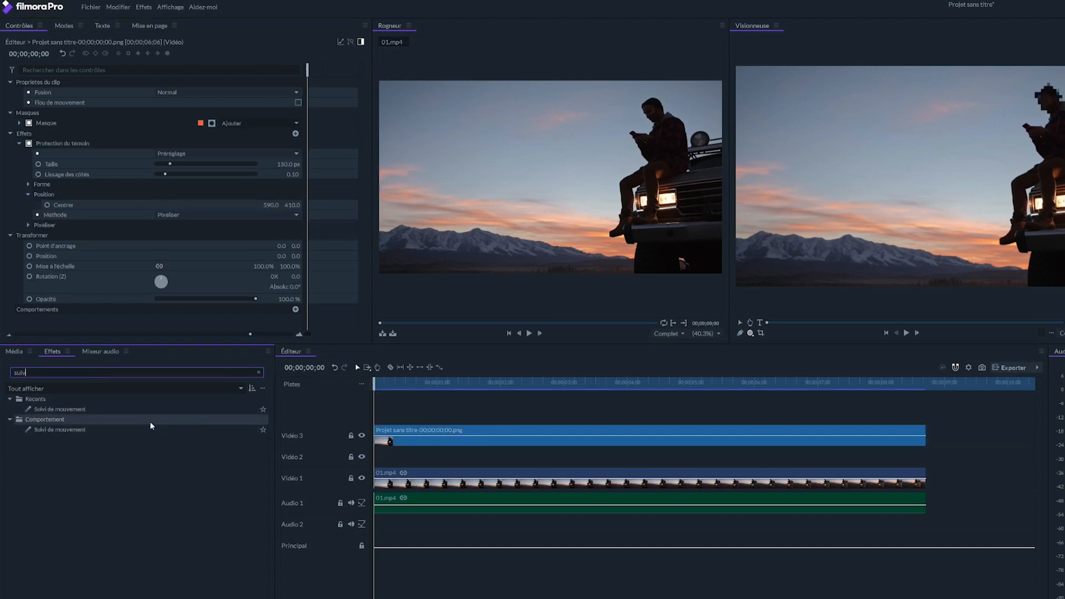
pyautogui.moveTo(83, 410); pyautogui.dragTo(408, 426)
pyautogui.scroll(-1, 335, 312)
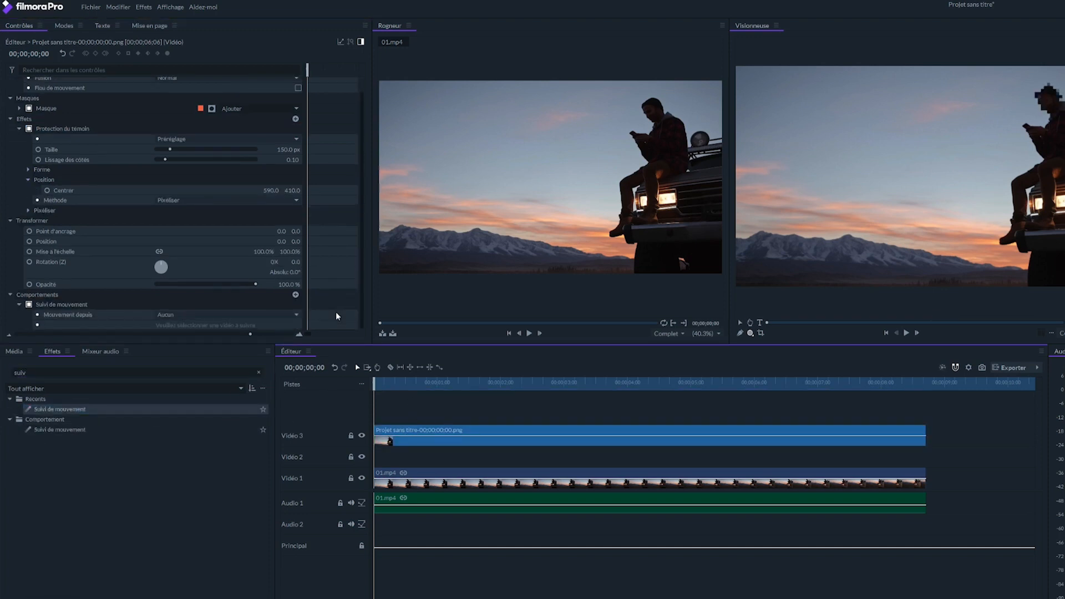
pyautogui.click(244, 315)
pyautogui.click(213, 335)
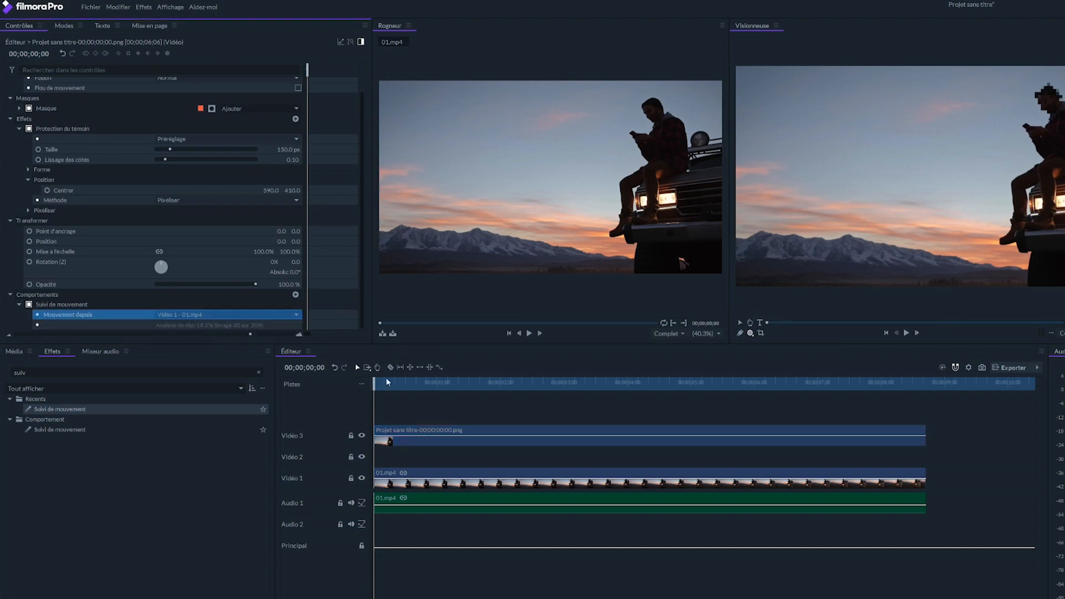
# - Select the tracking points around the man's head and turn off Échelle and Rotation in the still's Suivi de mouvement behavior
pyautogui.click(465, 429)
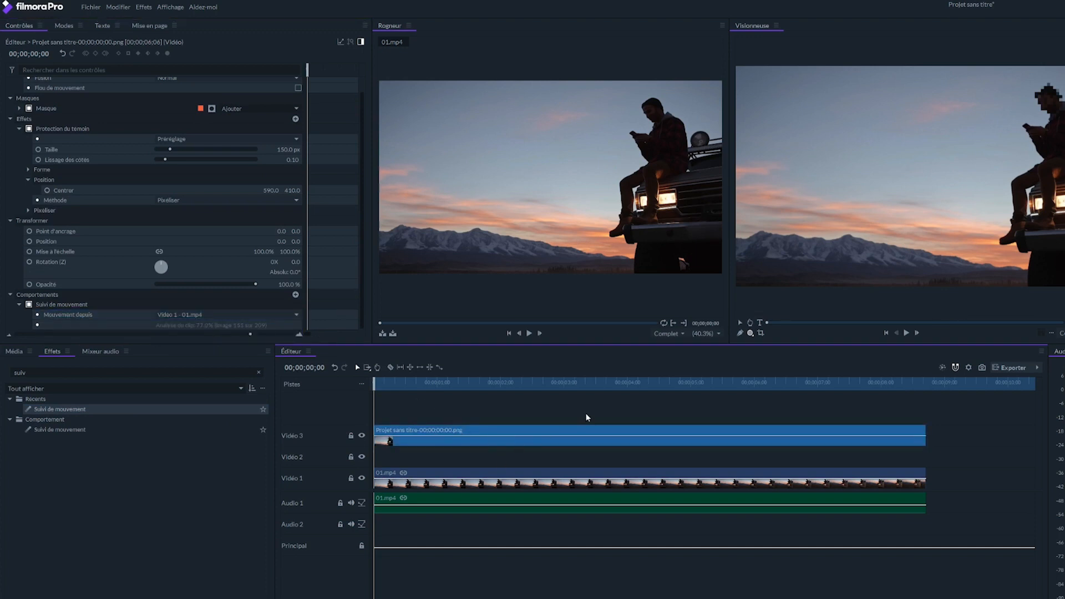
pyautogui.click(741, 324)
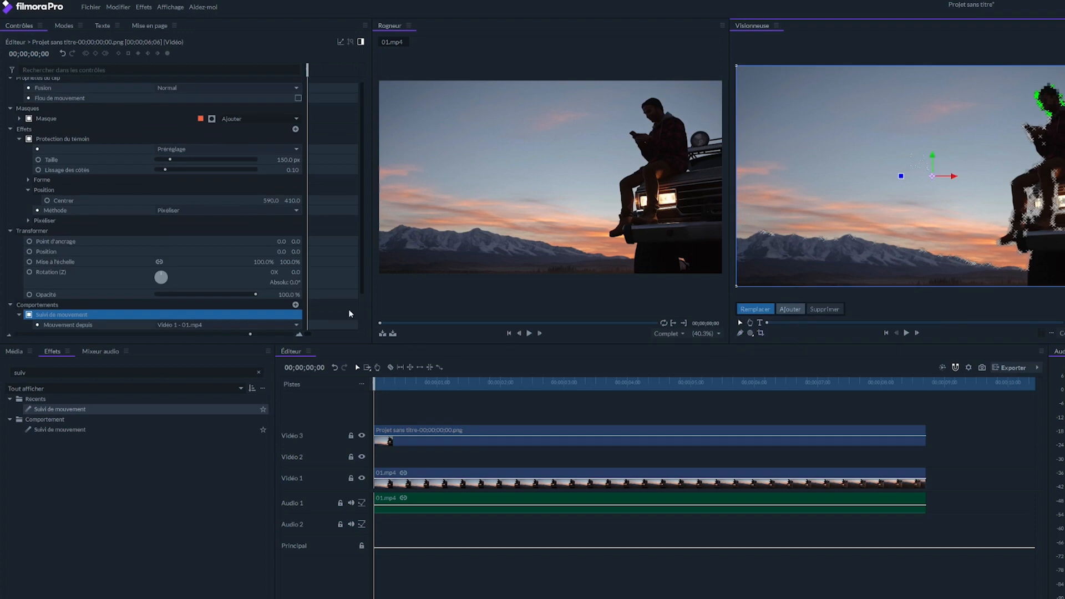
pyautogui.scroll(-2, 333, 307)
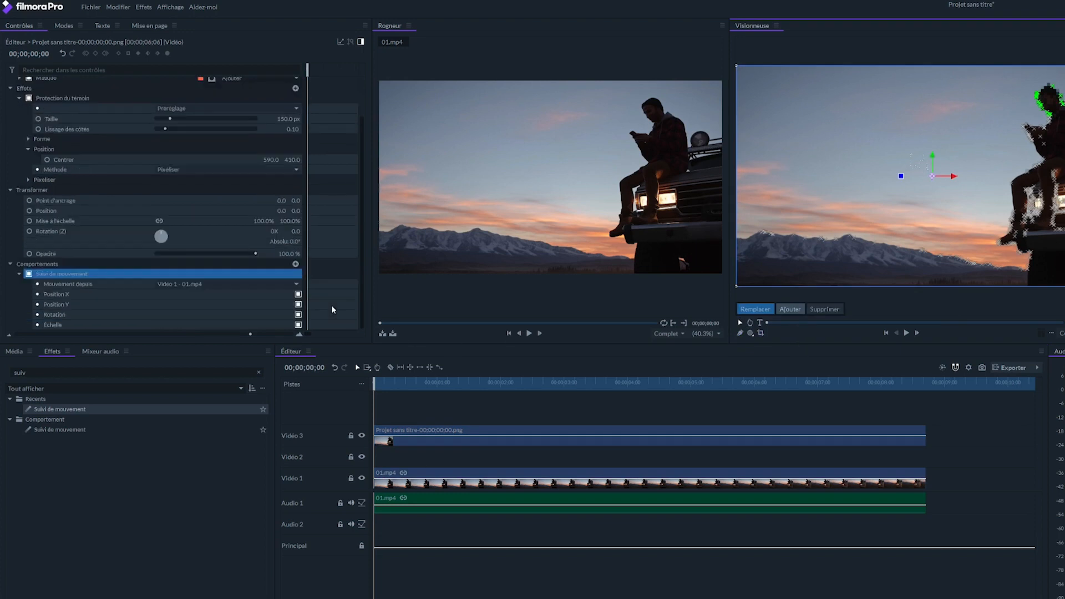
pyautogui.click(299, 325)
pyautogui.click(298, 315)
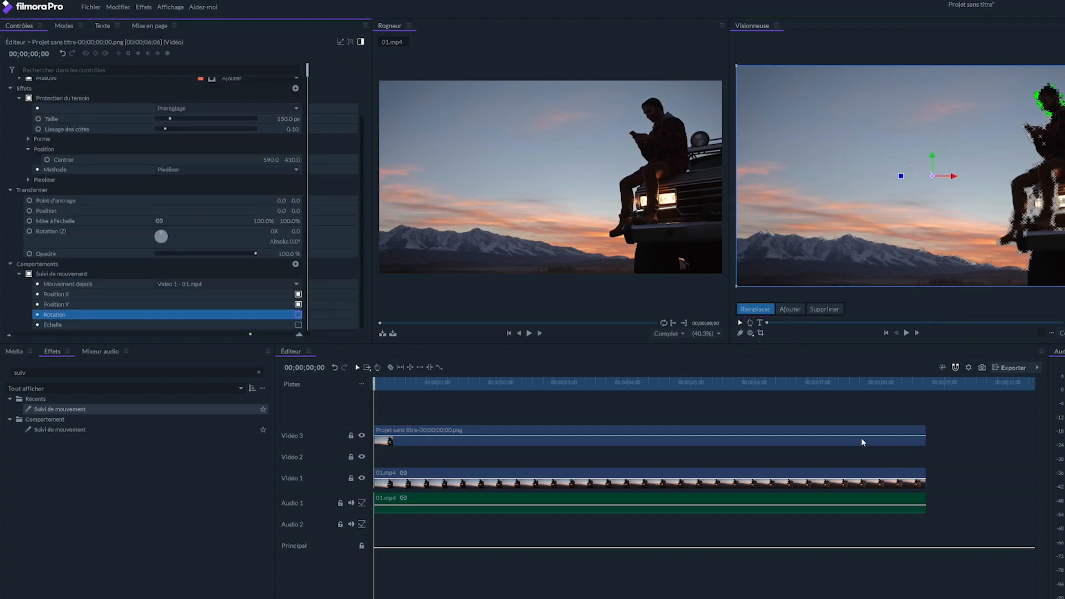
pyautogui.click(794, 409)
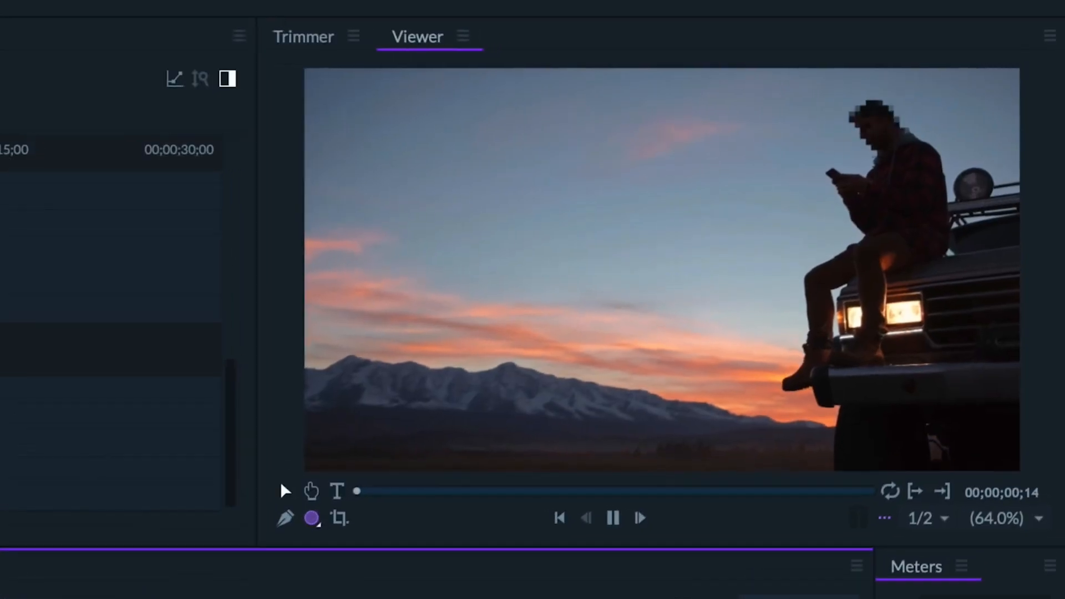